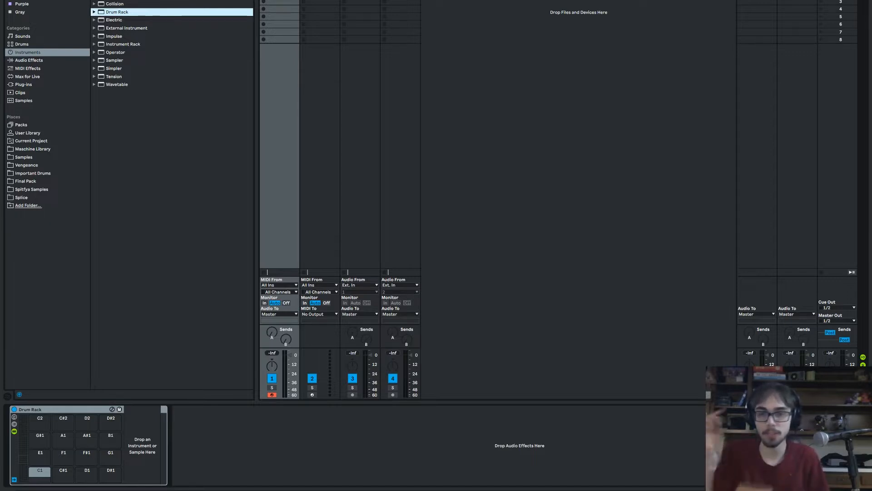
Step: Switch to the arrangement timeline and record a take of finger-drummed hits on the 3 Audio track
key("Tab")
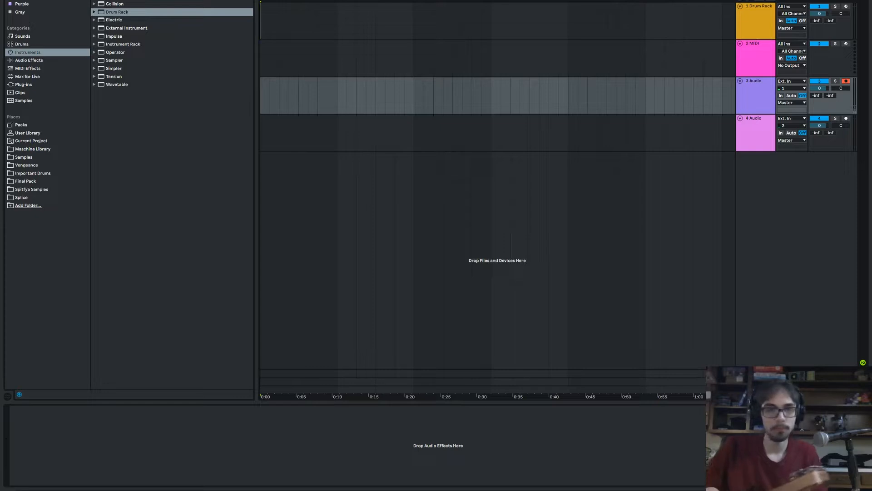
key("F9")
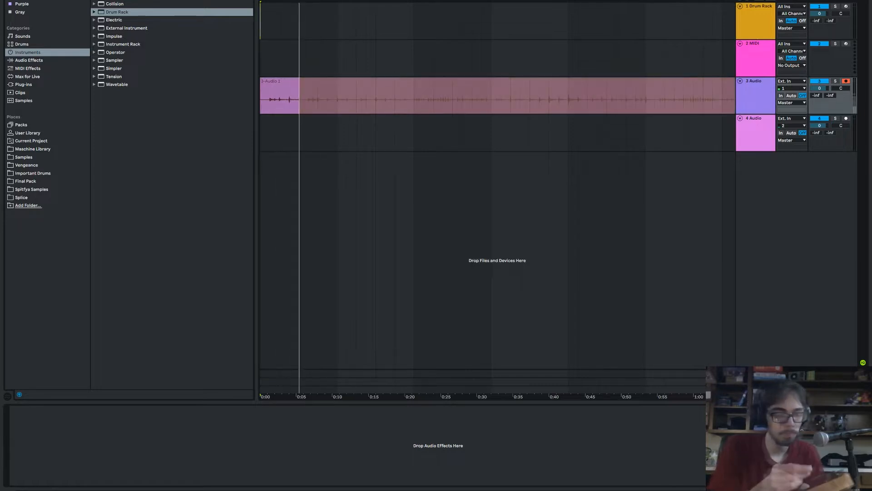
key("space")
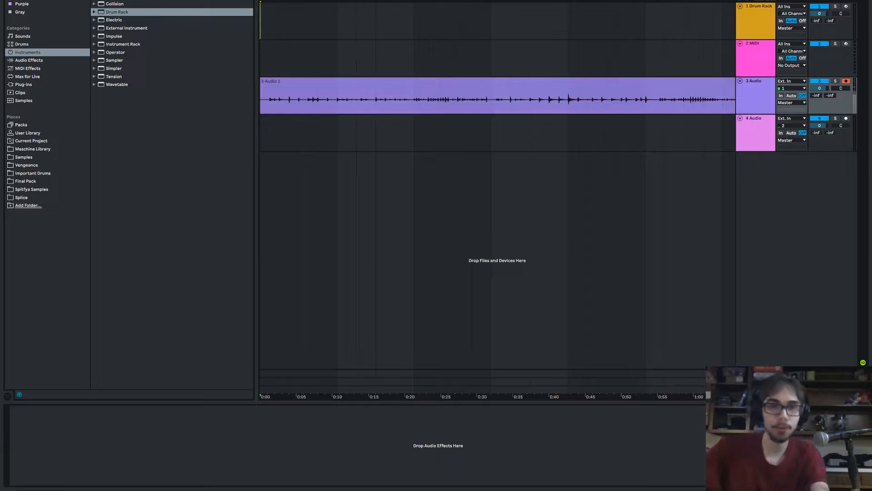
Step: Set the 3 Audio track's volume to 6.0 dB
scroll(497, 195, "right", 1)
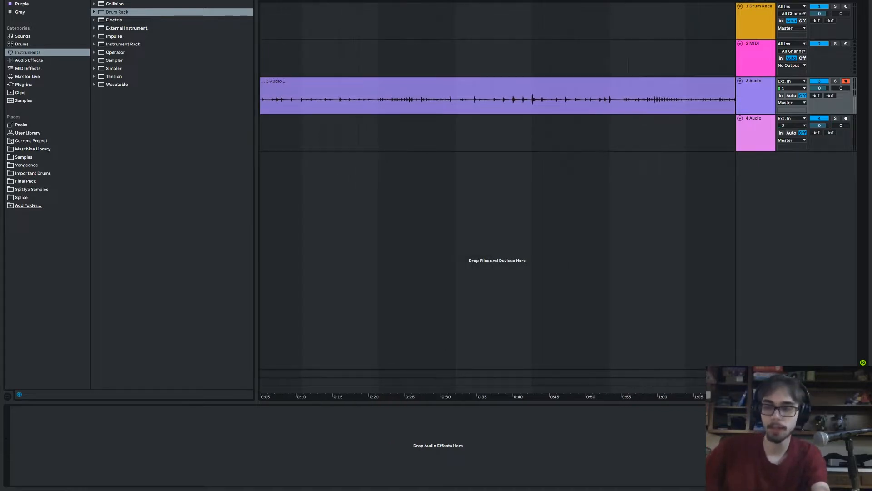
key("space")
left_click_drag(819, 88, 820, 54)
Step: Audition the recorded take closely from about 1:13 onward to judge which section to keep
left_click(613, 101)
key("space")
key("space")
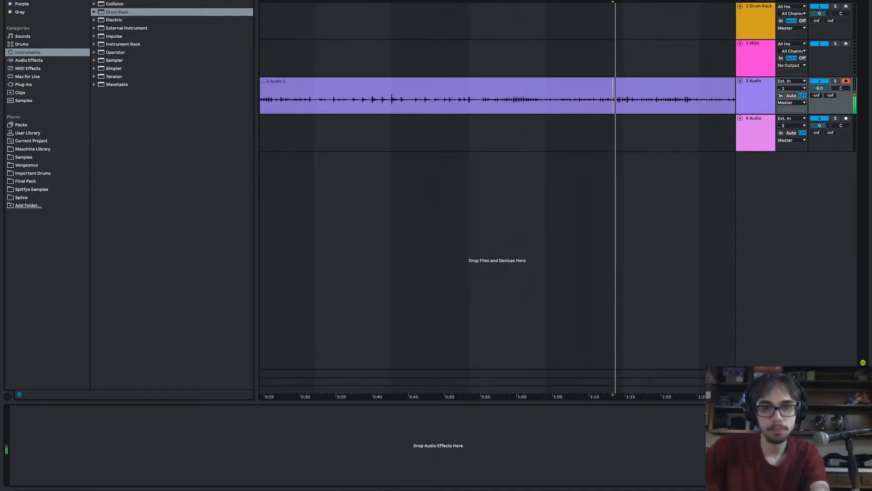
left_click_drag(625, 396, 497, 423)
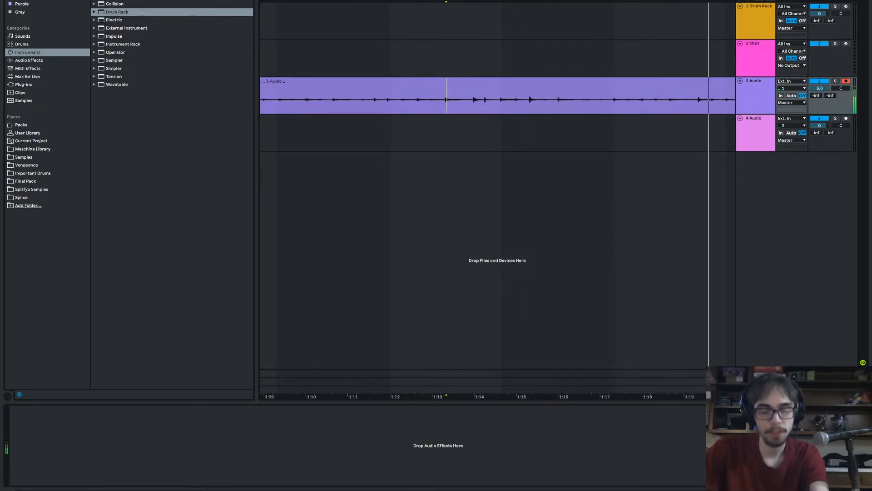
key("space")
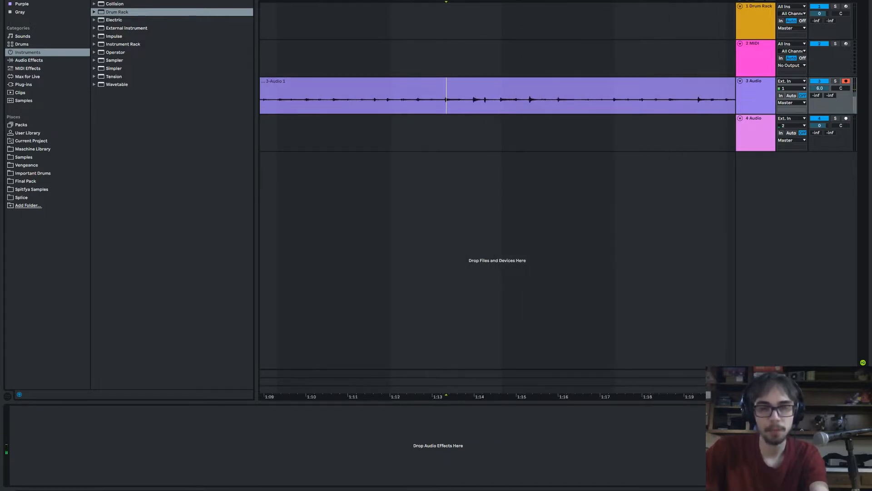
key("space")
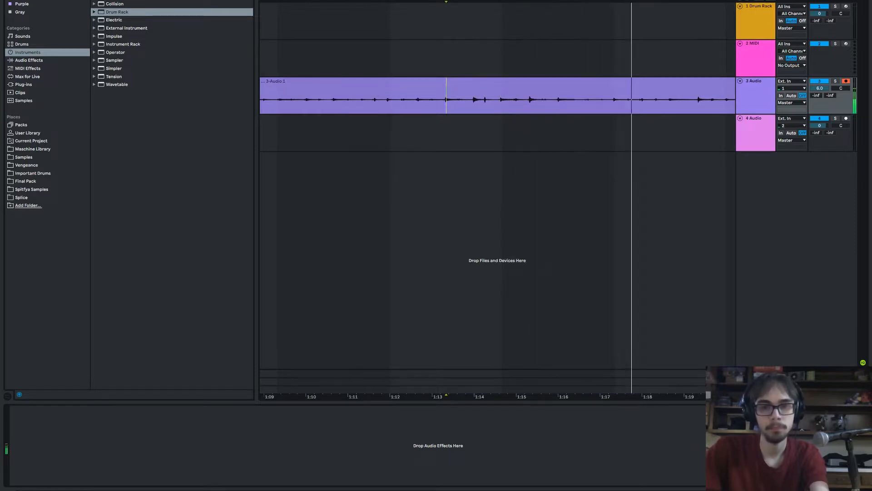
Step: Split off and delete the audio before the chosen section, and trim the remaining clip's start to the hit just after 1:13
left_click(418, 100)
key("ctrl+e")
left_click(400, 81)
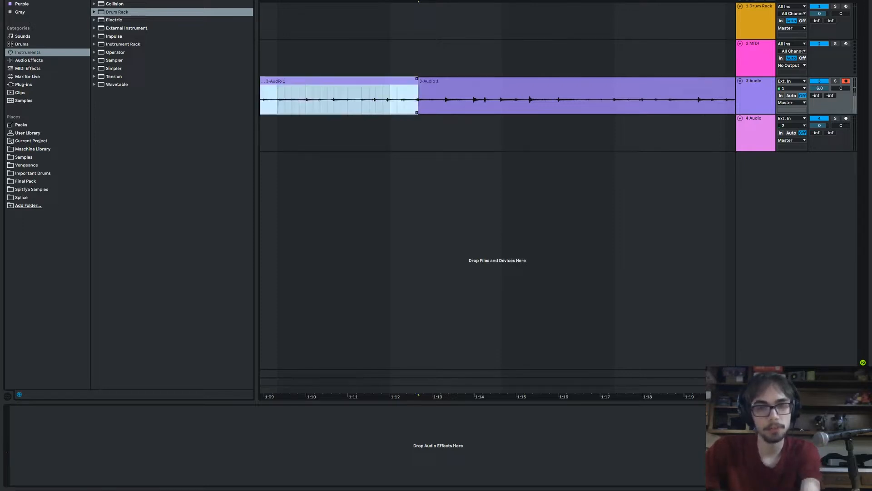
key("Delete")
left_click(436, 82)
key("space")
left_click(425, 100)
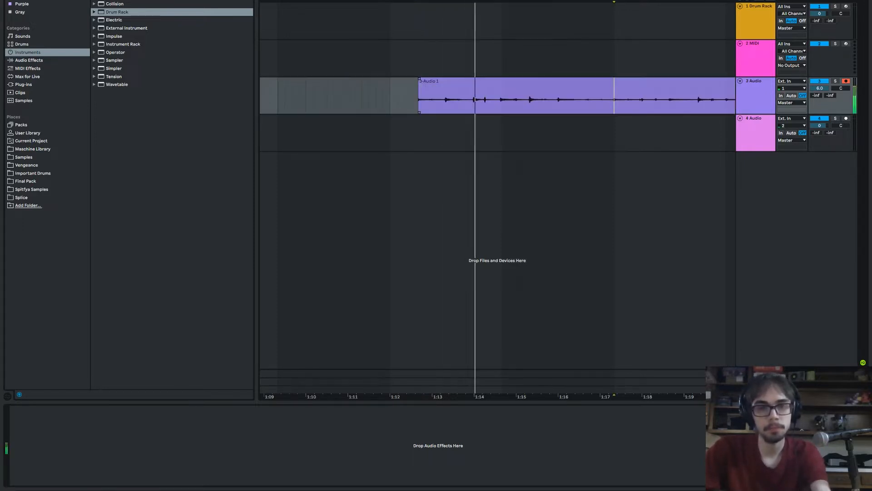
left_click_drag(419, 82, 447, 82)
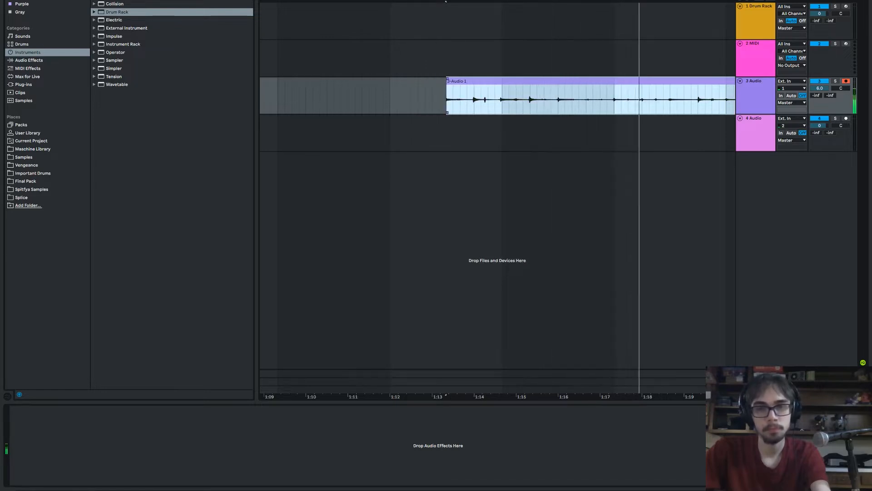
Step: Split the clip at the hit just after 1:19 and delete everything following it
left_click(699, 100)
key("ctrl+e")
left_click(709, 81)
key("space")
key("Delete")
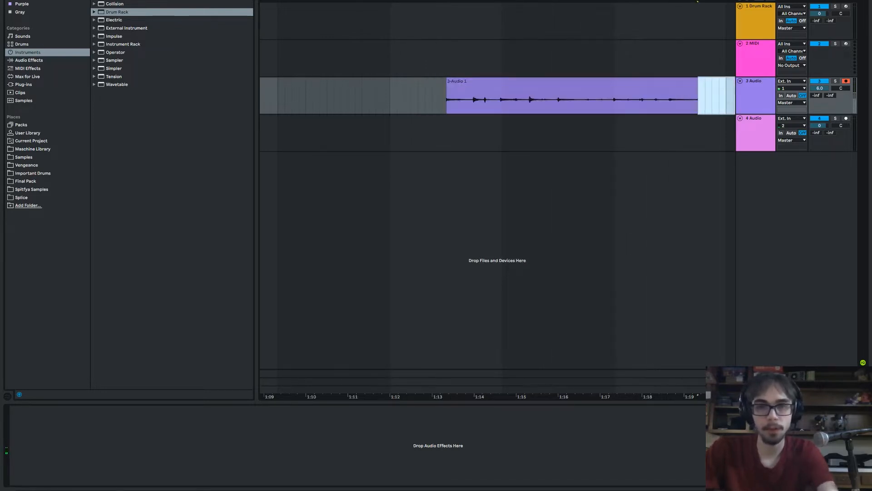
Step: Move the trimmed clip to the start of the timeline at 0:00
scroll(546, 95, "down", 10)
left_click_drag(543, 81, 395, 80)
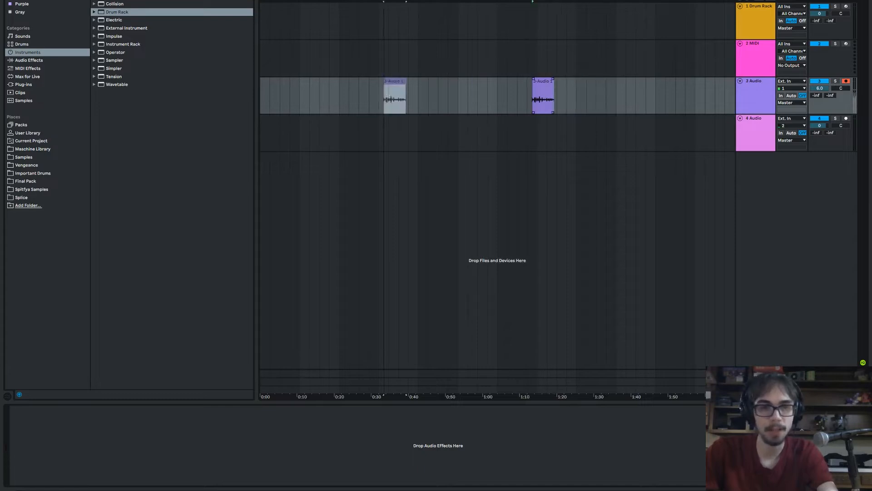
left_click_drag(396, 81, 271, 80)
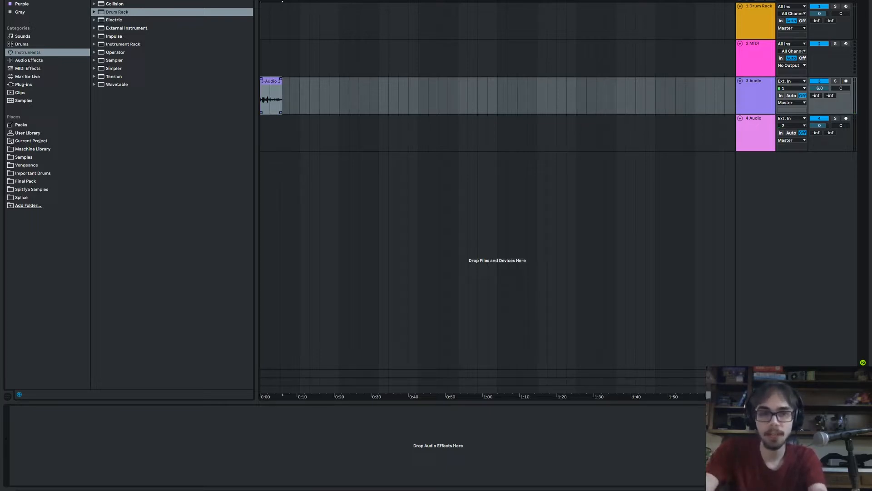
Step: Open the clip's sample settings and raise its gain to 10.5 dB during playback
double_click(271, 81)
key("space")
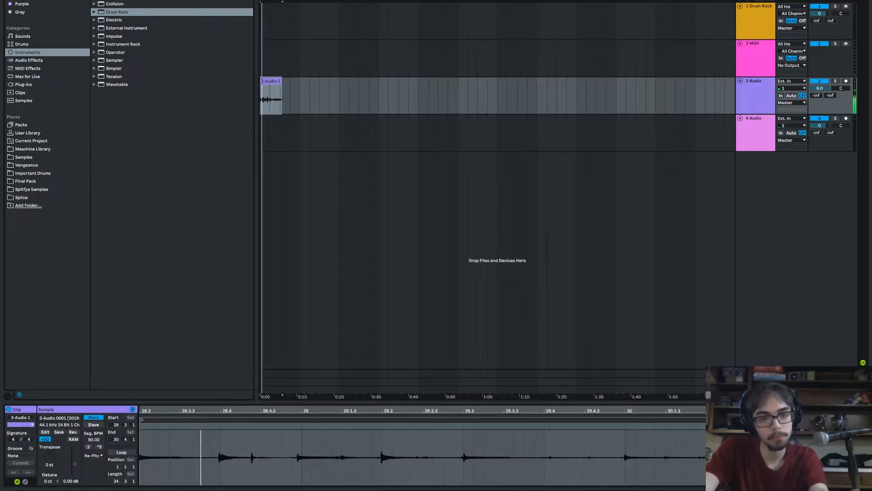
left_click_drag(74, 464, 74, 454)
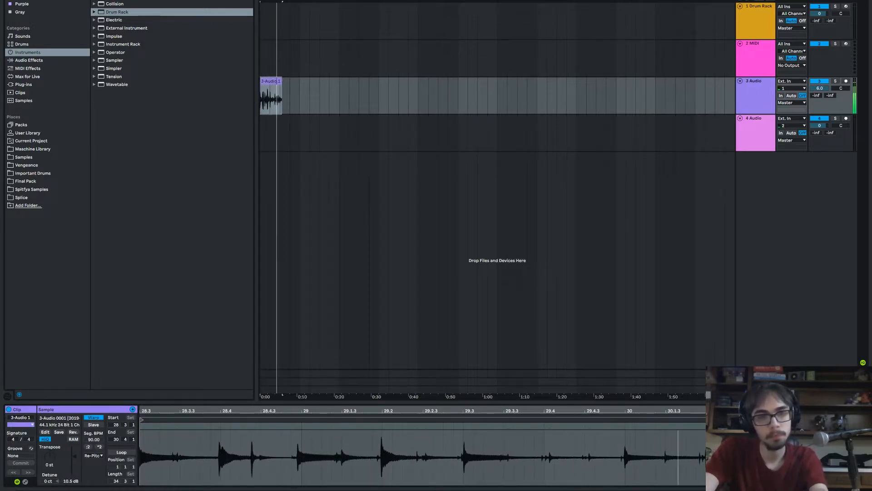
Step: Add warp markers to the clip and align its first hits to the grid at 28.4, 29 and 29.2
key("plus")
key("plus")
key("plus")
key("plus")
left_click(296, 99)
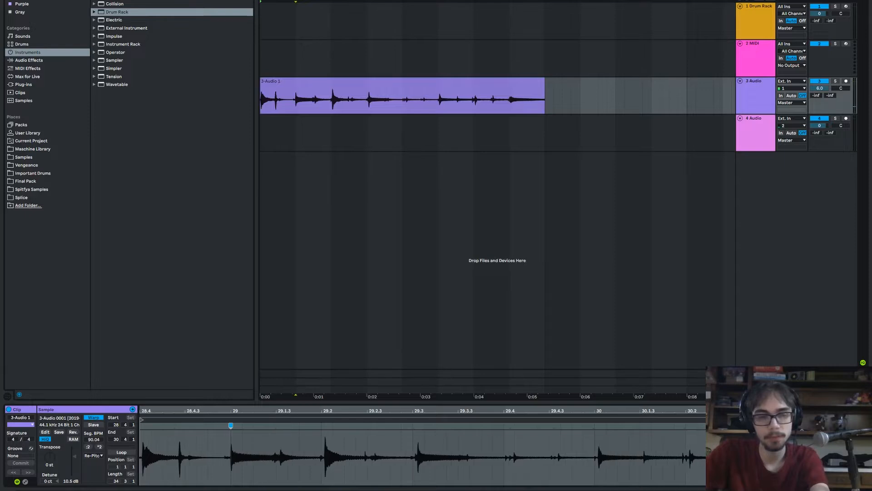
key("space")
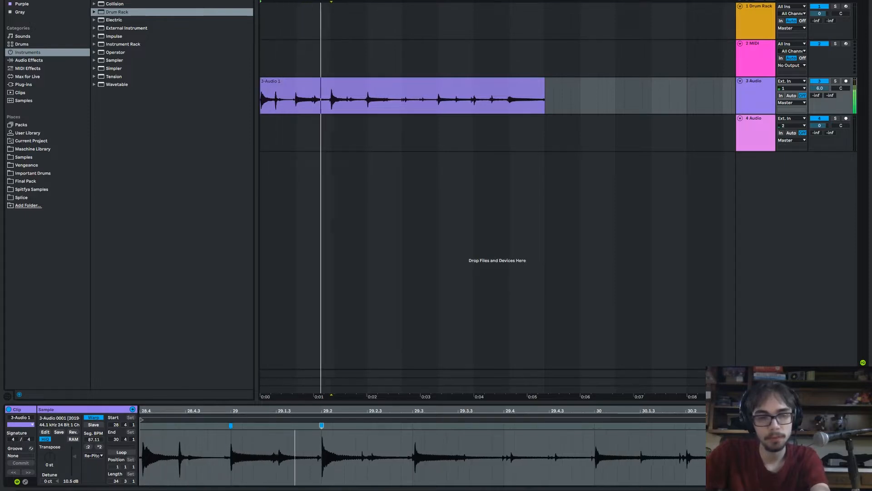
left_click_drag(143, 426, 140, 425)
Step: Warp the clip's remaining hits onto the grid and set the warp mode to Complex
key("space")
key("space")
key("space")
key("space")
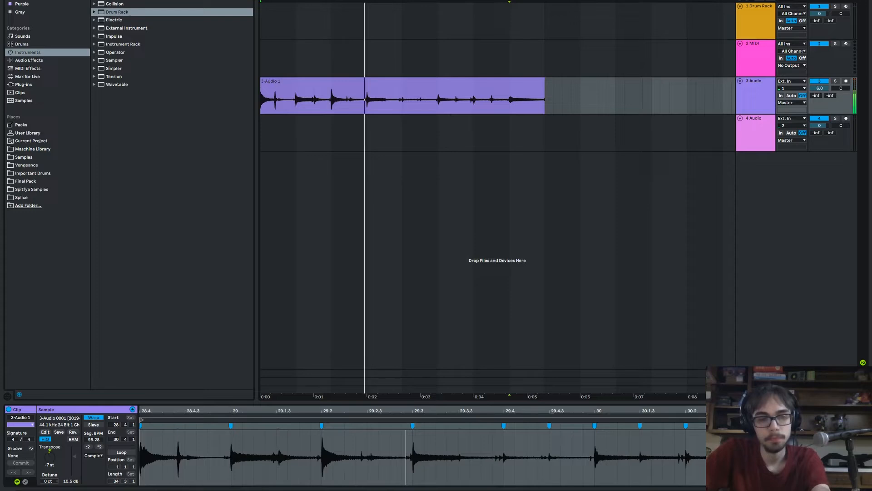
Step: Compare lower transpositions of the clip by ear, set it to -4 st, and play the whole clip
key("space")
key("space")
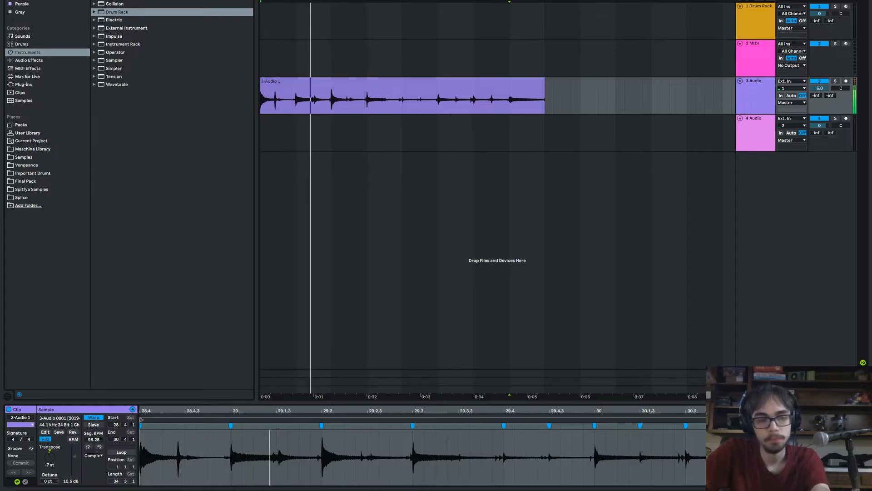
key("space")
key("space")
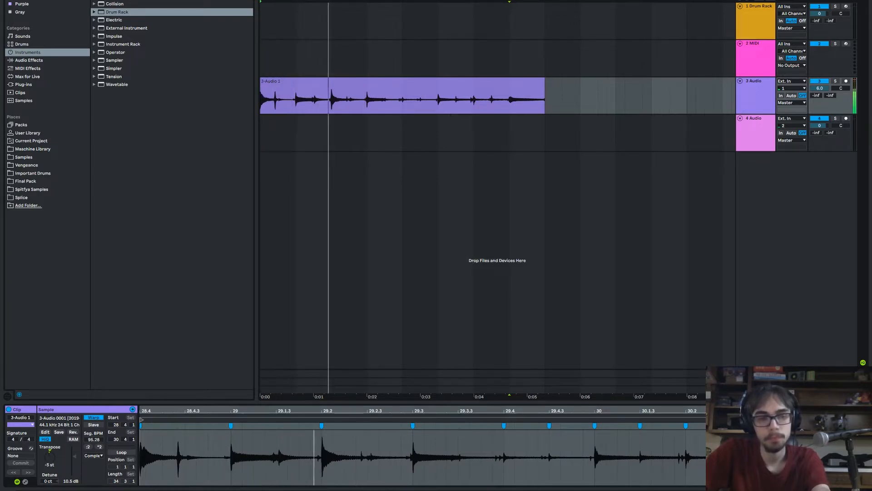
key("Up")
key("Up")
key("space")
key("space")
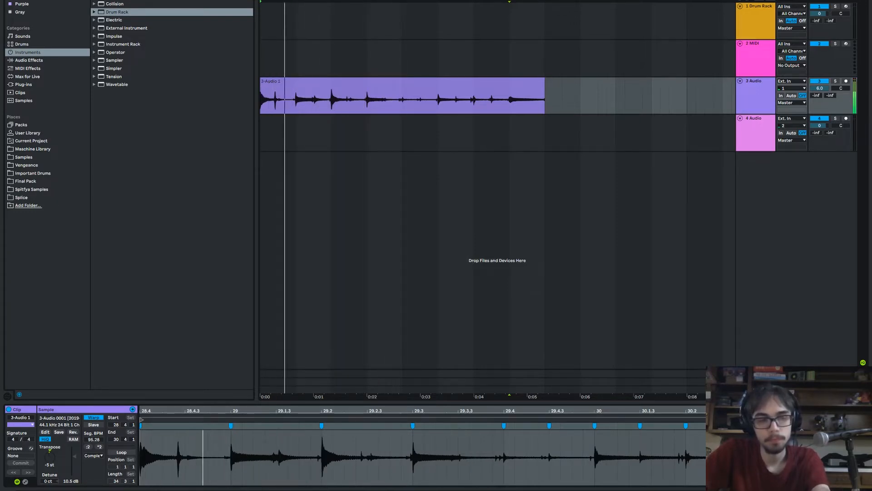
key("Down")
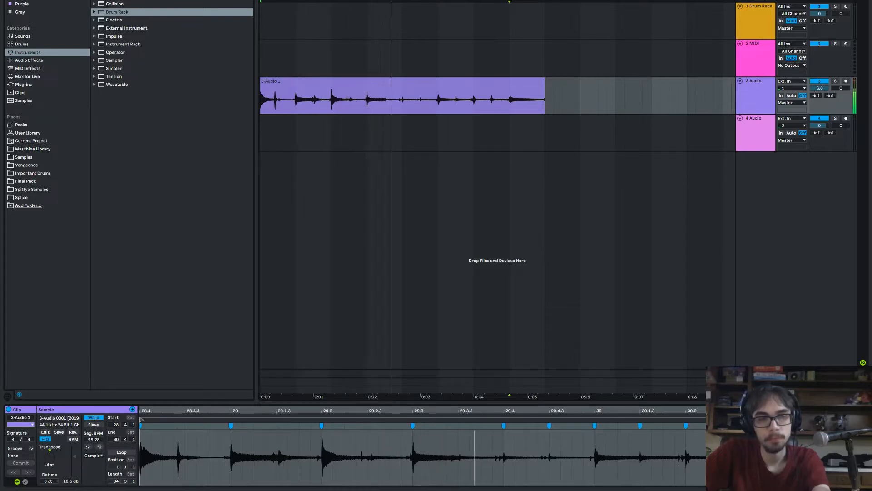
left_click(402, 81)
key("space")
key("space")
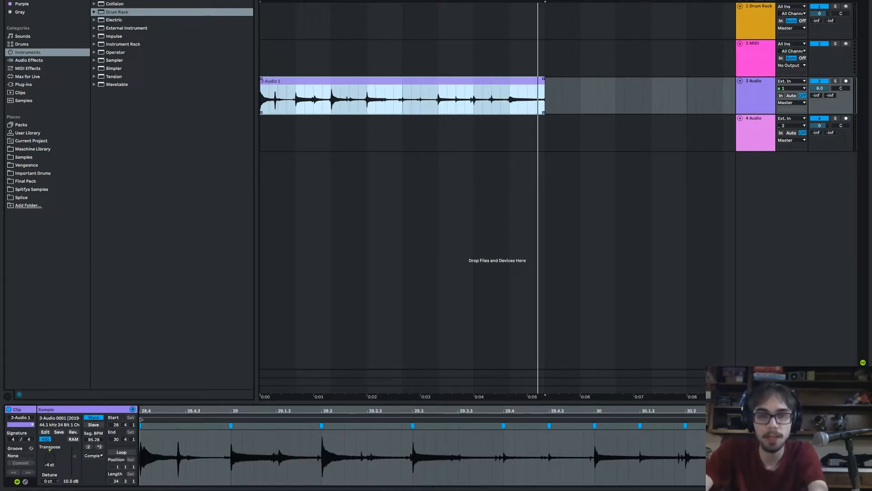
Step: Shorten the clip to one bar ending at 29.4.1 and paste a copy directly after it
left_click_drag(544, 81, 437, 82)
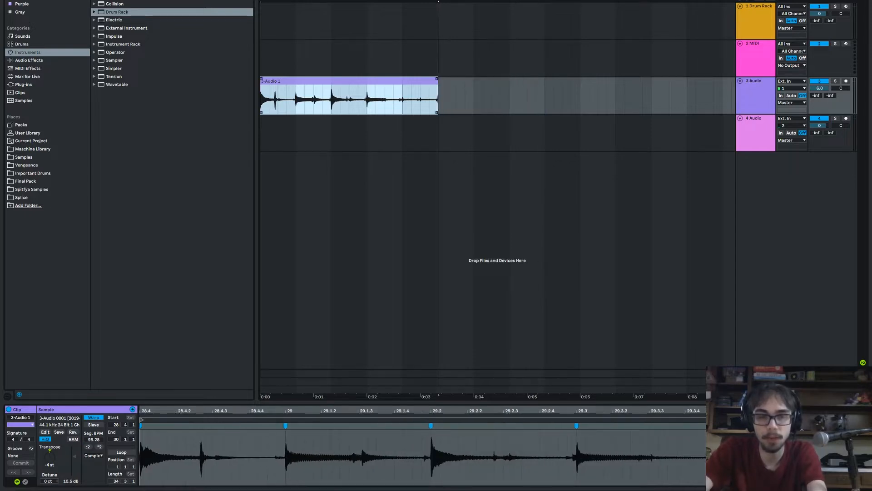
key("space")
left_click_drag(438, 79, 402, 79)
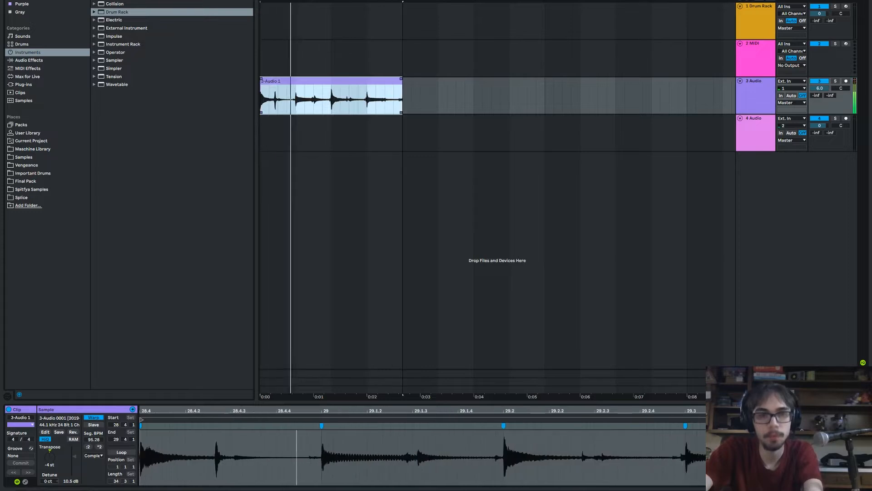
left_click(402, 99)
key("ctrl+v")
key("minus")
key("minus")
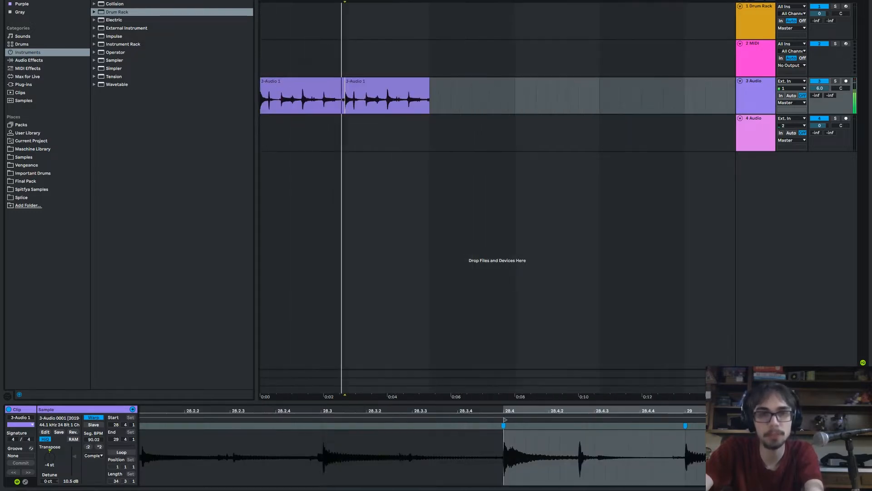
Step: Duplicate the second clip and extend the new copy to two bars, ending at 30.4.1
left_click(386, 81)
key("ctrl+d")
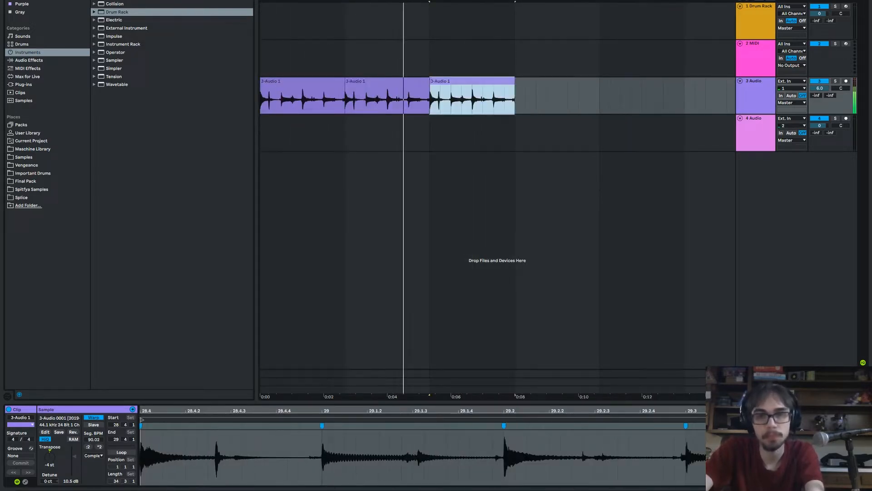
left_click_drag(514, 81, 600, 81)
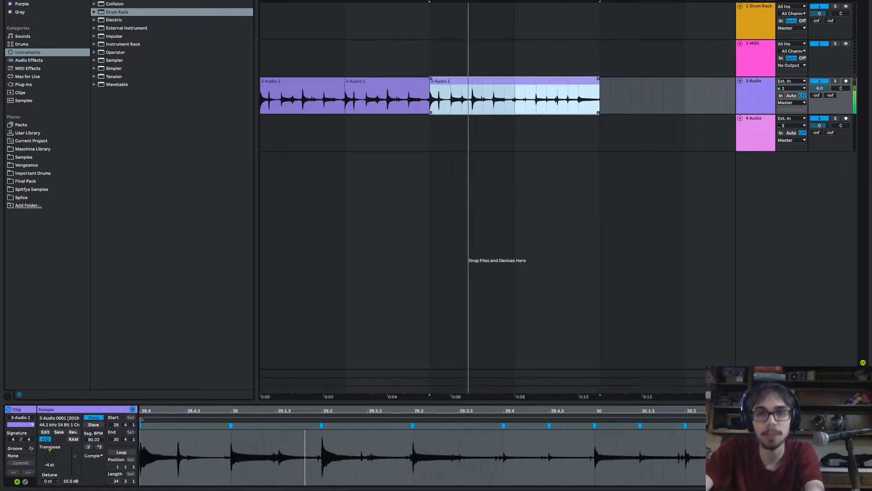
Step: Duplicate the whole three-clip sequence directly after itself on the 3 Audio track
key("minus")
key("minus")
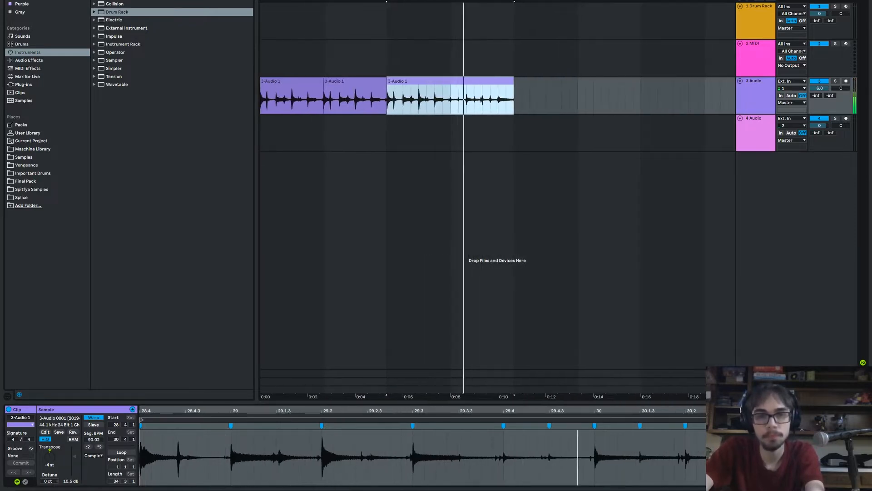
key("ctrl+a")
key("ctrl+d")
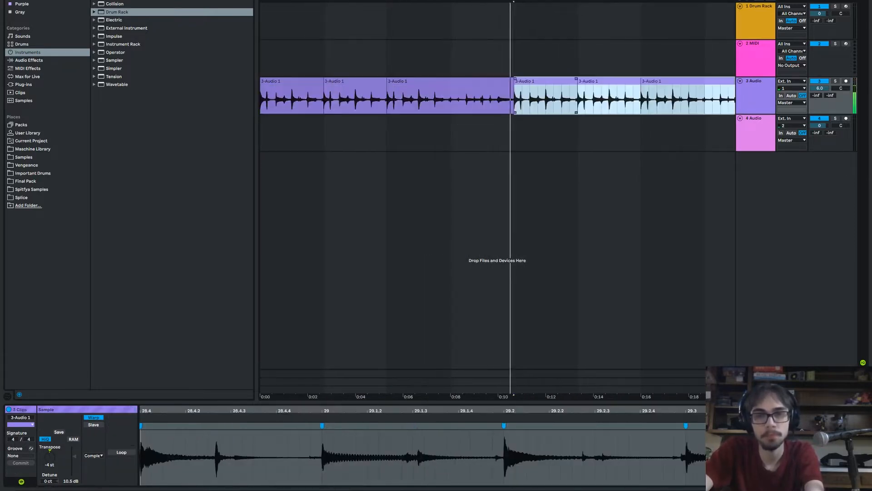
key("minus")
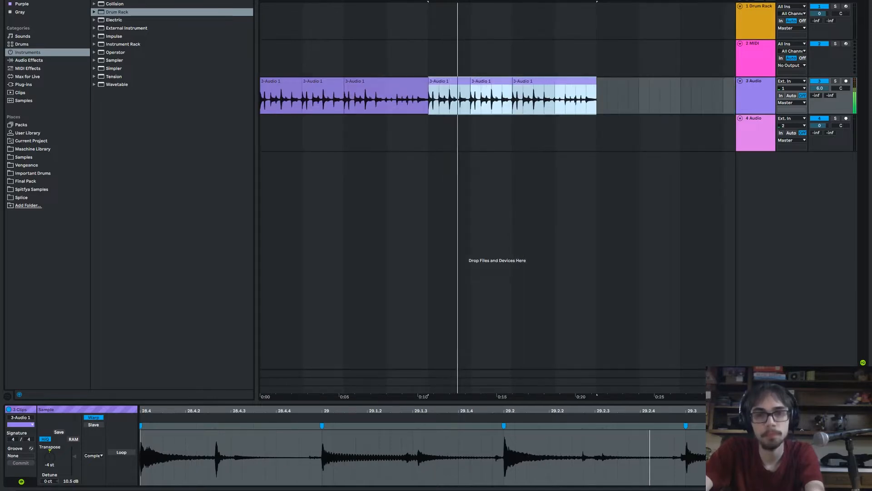
Step: Audition individual hits in the fifth clip, between about 0:13.3 and 0:15.3
key("plus")
key("plus")
key("plus")
key("space")
left_click_drag(555, 100, 561, 100)
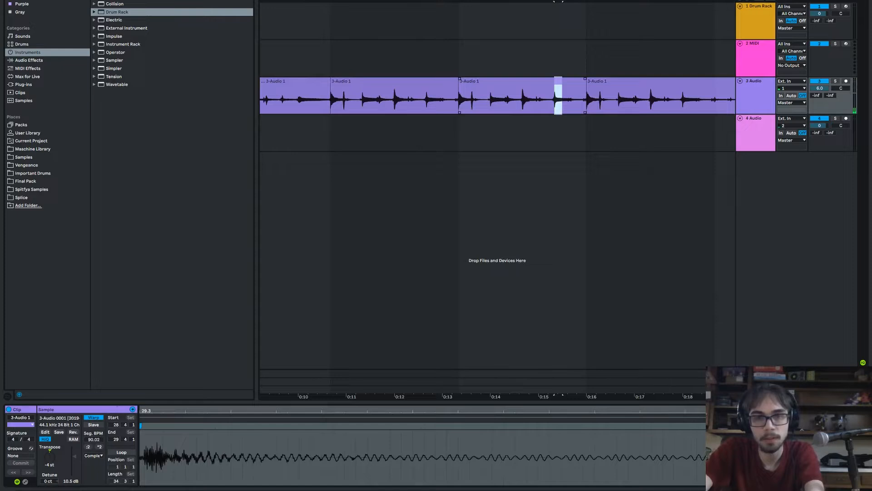
left_click(491, 100)
key("space")
key("space")
key("space")
left_click_drag(491, 100, 474, 100)
key("space")
Step: Copy the opening half beat of the fifth clip and paste it over that clip's last half beat, at about 0:15.6
left_click(458, 100)
key("space")
key("space")
key("space")
key("space")
key("space")
key("ctrl+c")
left_click(571, 100)
key("ctrl+v")
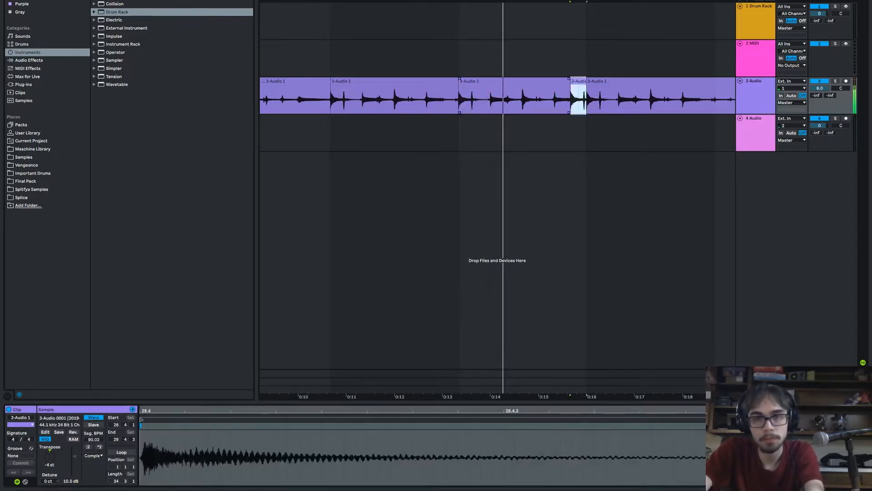
Step: Audition the edited ending of the fifth clip from about 0:15.3 into the next clip
left_click(555, 100)
key("space")
key("space")
key("space")
key("space")
scroll(586, 100, "up", 5)
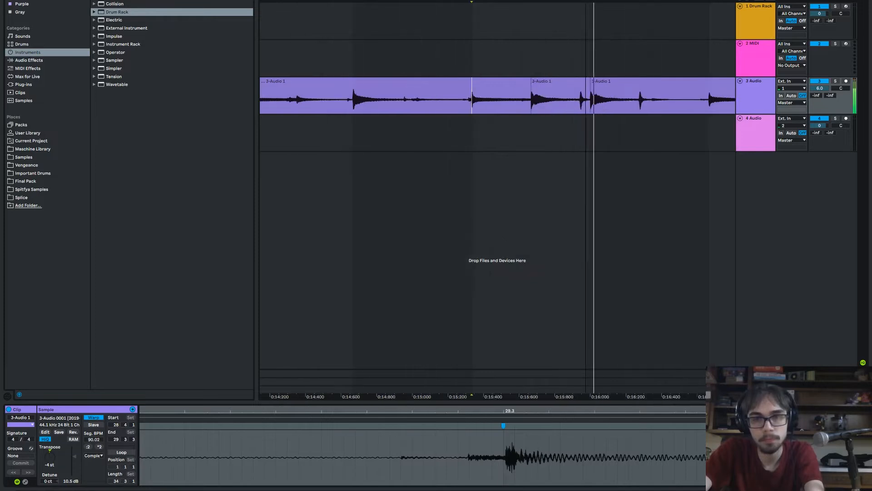
Step: Add the D16 Group Audio Software Decimort plug-in to the 3 Audio track and play the pattern through it
scroll(497, 100, "down", 10)
scroll(497, 100, "up", 1)
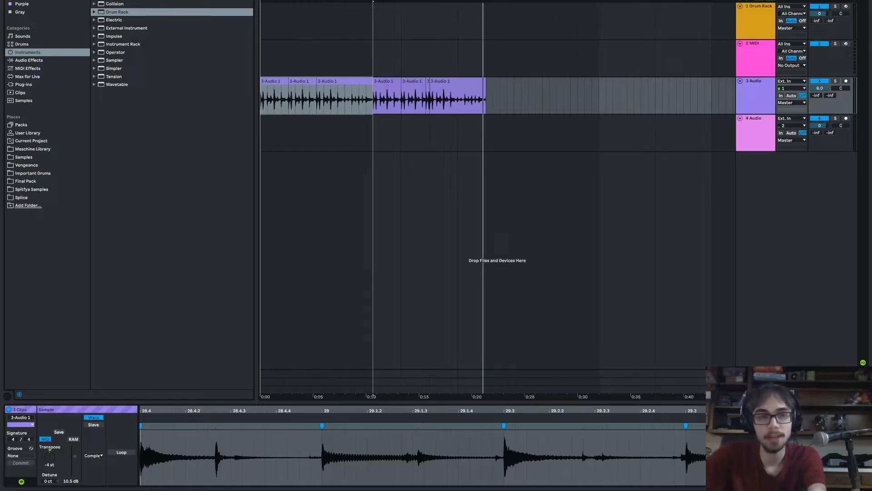
left_click(23, 84)
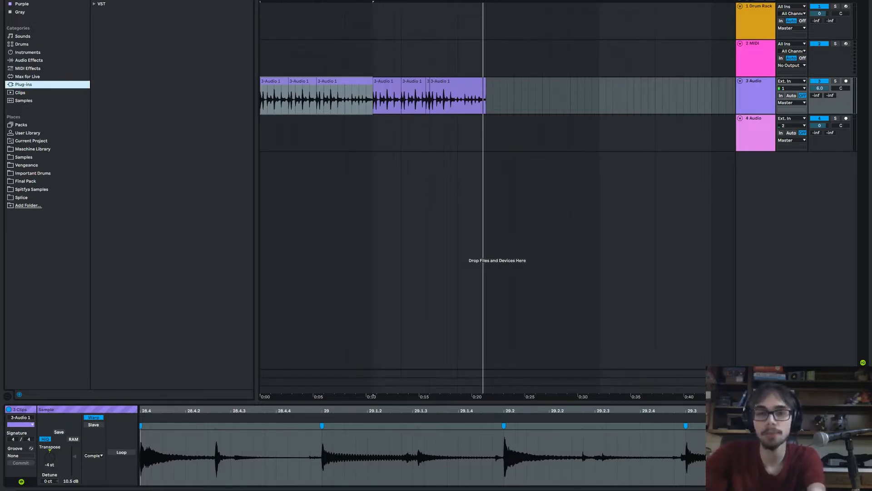
left_click(94, 0)
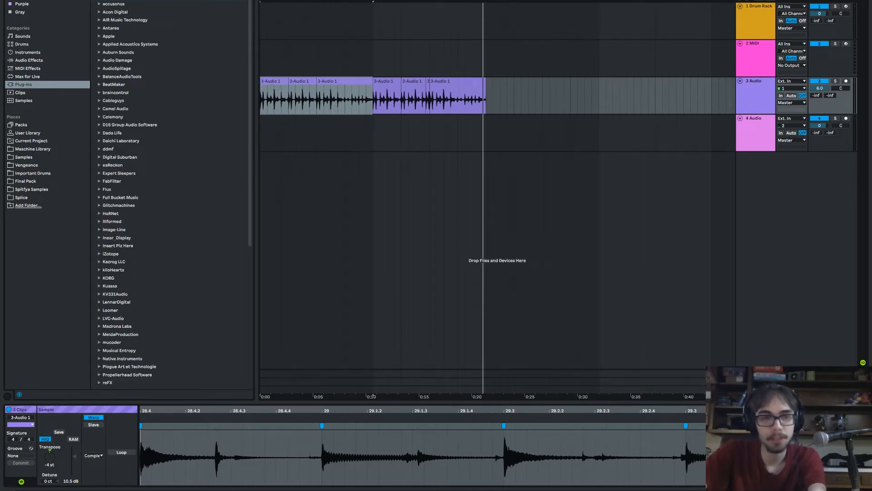
left_click(99, 125)
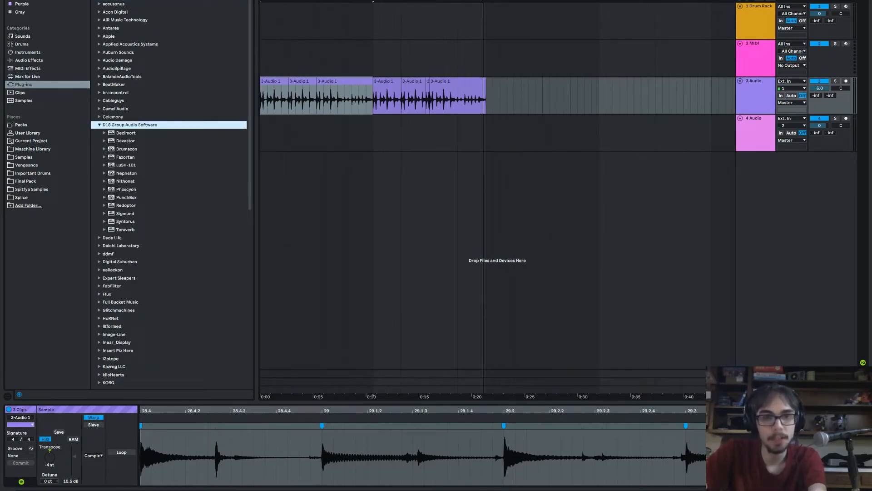
left_click(126, 133)
key("Return")
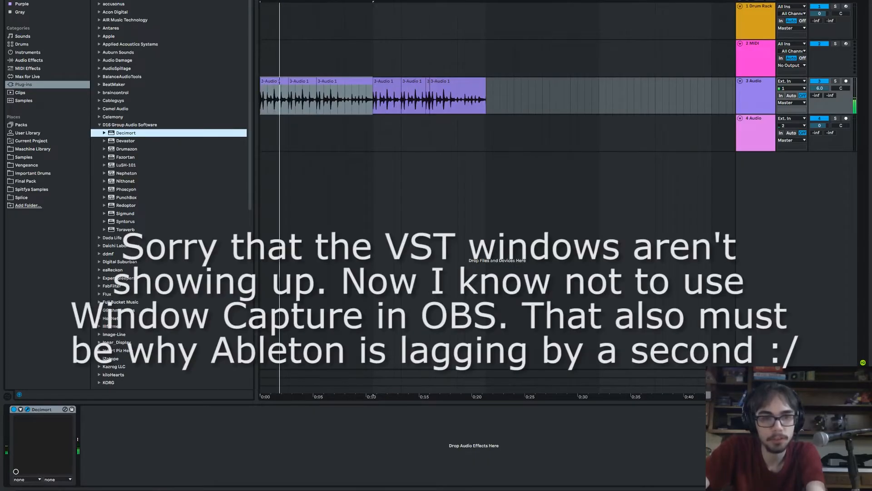
key("space")
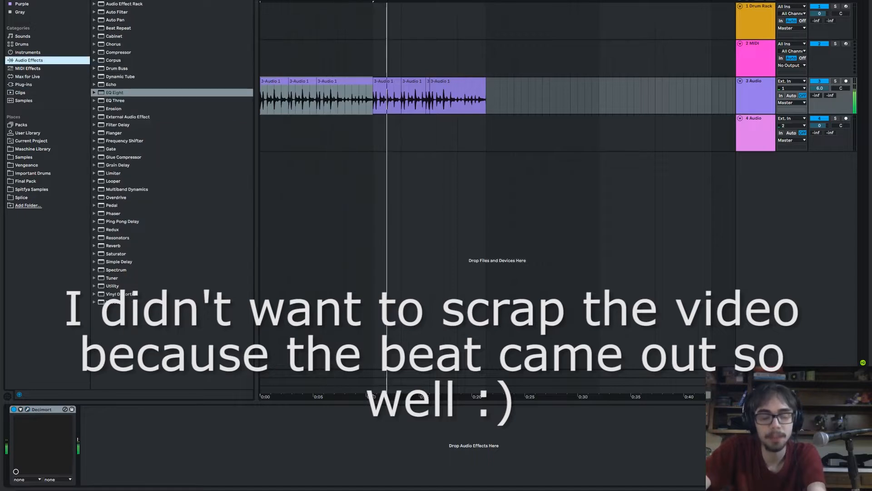
Step: Add EQ Eight after Decimort, lower its band 8 high cut, and enable a band 1 low cut at 346 Hz
left_click_drag(114, 92, 136, 441)
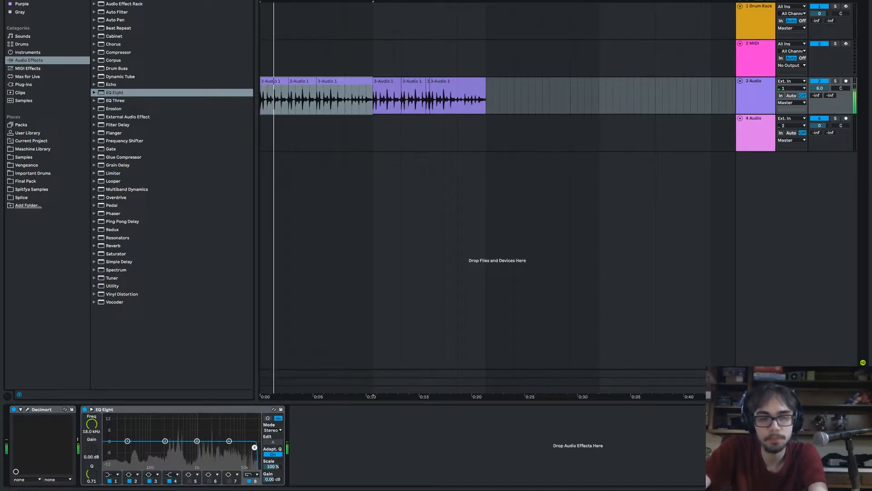
mouse_move(255, 448)
left_mouse_down()
mouse_move(235, 451)
mouse_move(243, 451)
left_mouse_up()
left_click(112, 474)
left_click(114, 454)
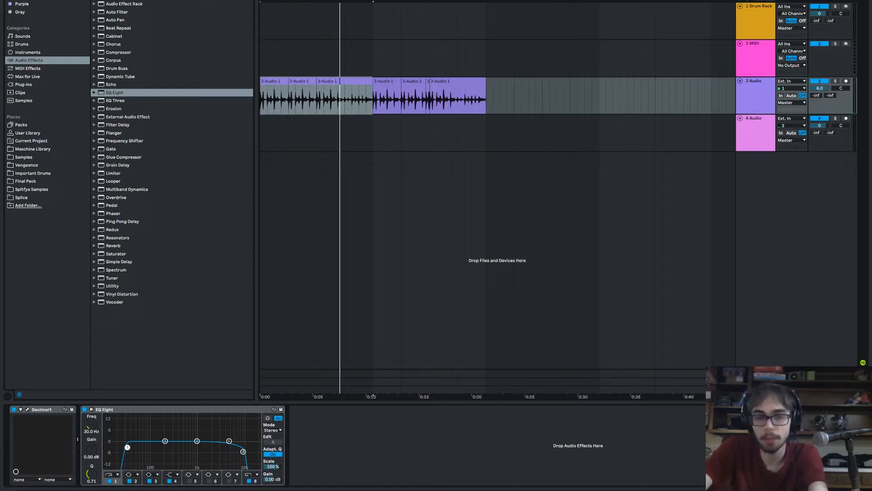
left_click_drag(143, 448, 175, 447)
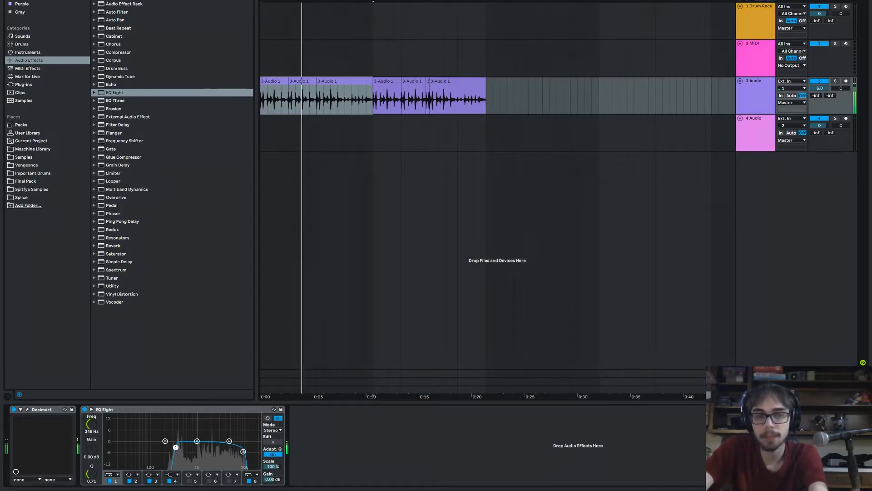
Step: Add a Reverb ahead of Decimort with Chorus off, Dry/Wet at 14% and Decay Time at 1.80 s
left_click_drag(113, 245, 83, 438)
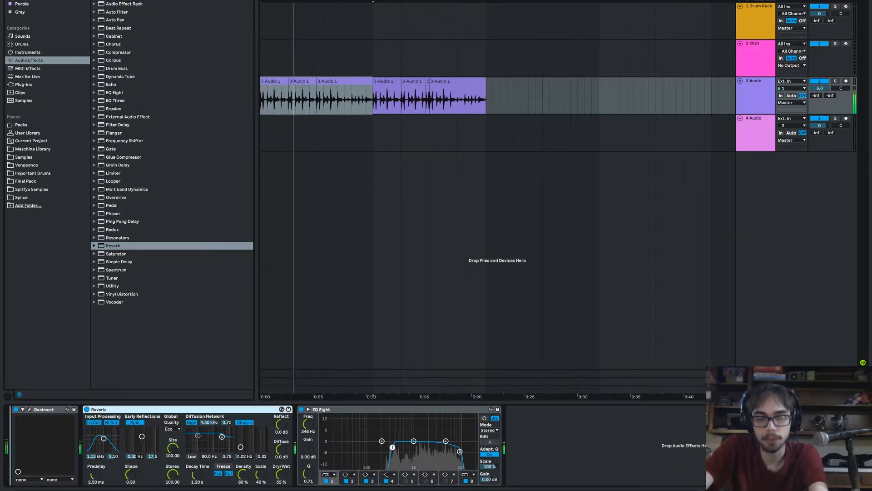
left_click_drag(123, 409, 10, 409)
left_click(171, 423)
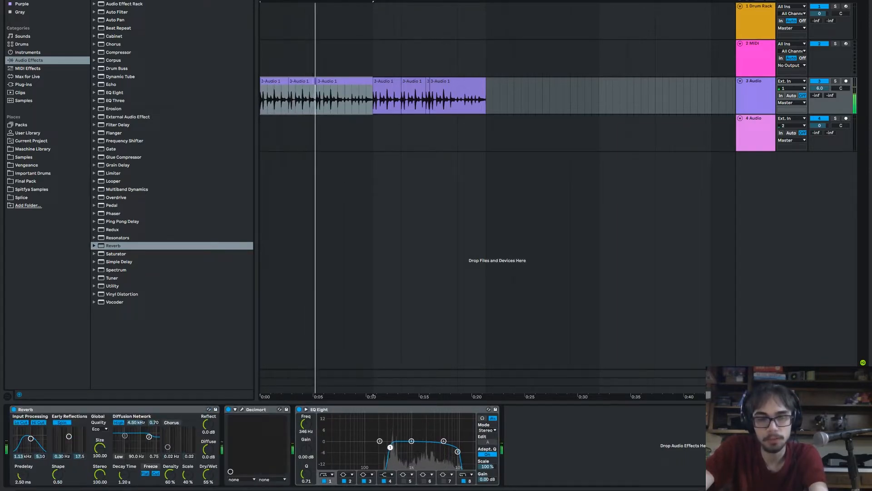
left_click_drag(208, 475, 208, 486)
left_click_drag(124, 475, 124, 469)
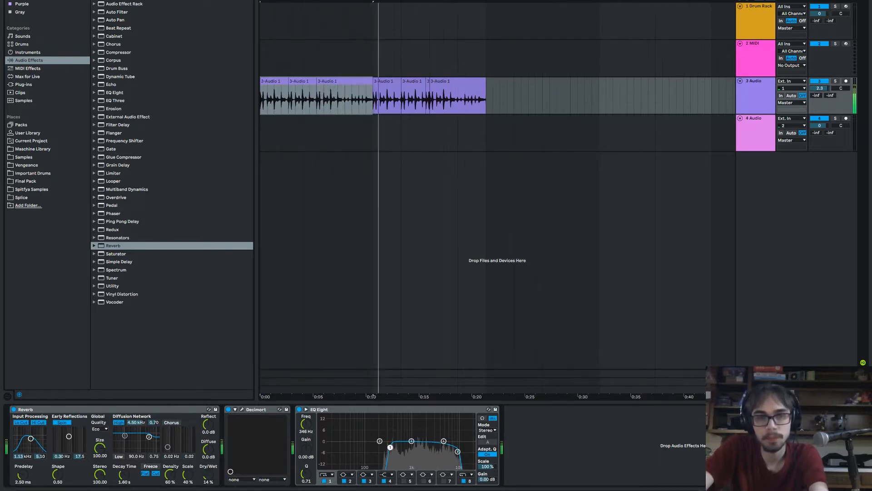
Step: Add the OTT Multiband Dynamics preset after EQ Eight at 44% Amount, and set EQ Eight's band 8 to 10.9 kHz
left_click(94, 189)
left_click_drag(120, 246, 636, 445)
left_click_drag(458, 452, 453, 452)
left_click_drag(697, 474, 696, 490)
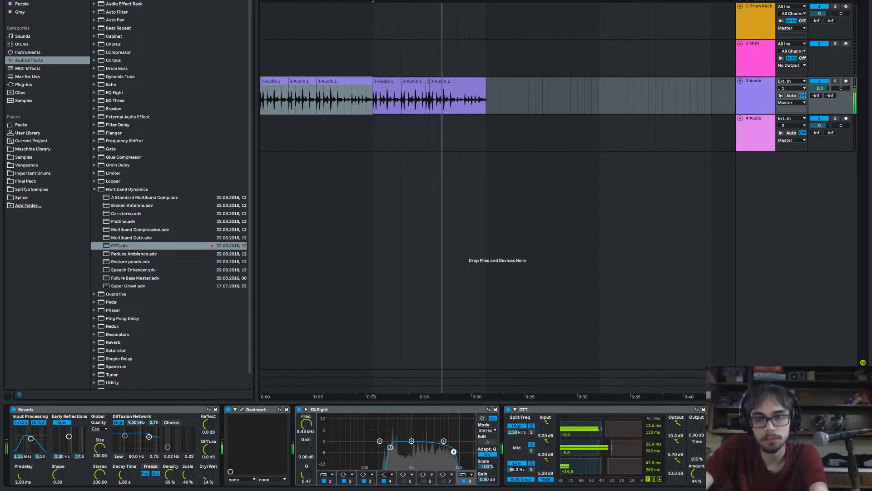
left_click_drag(454, 451, 459, 451)
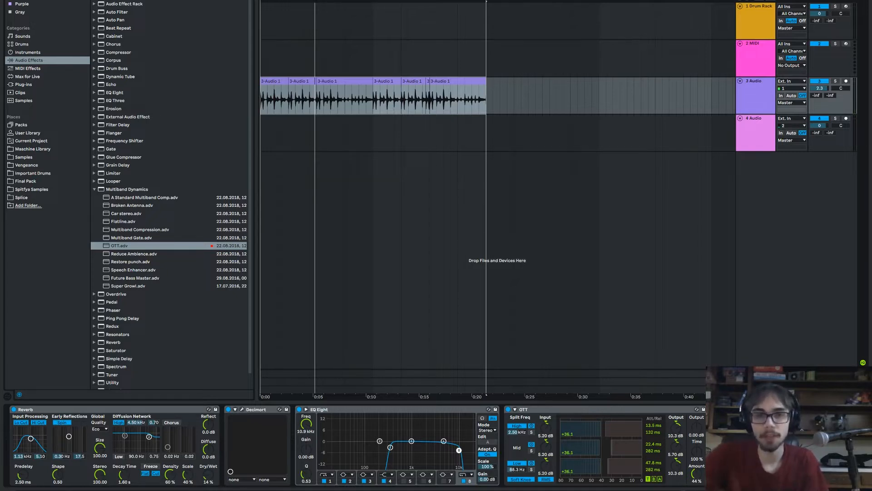
Step: Record a kick, snare and hat pattern on the 1 Drum Rack track from the start, and play back its two-bar loop
key("Home")
key("Home")
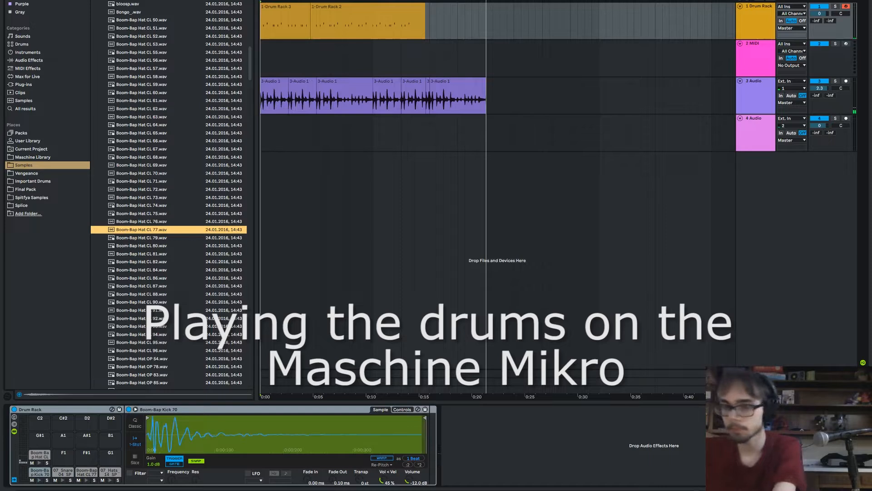
key("F9")
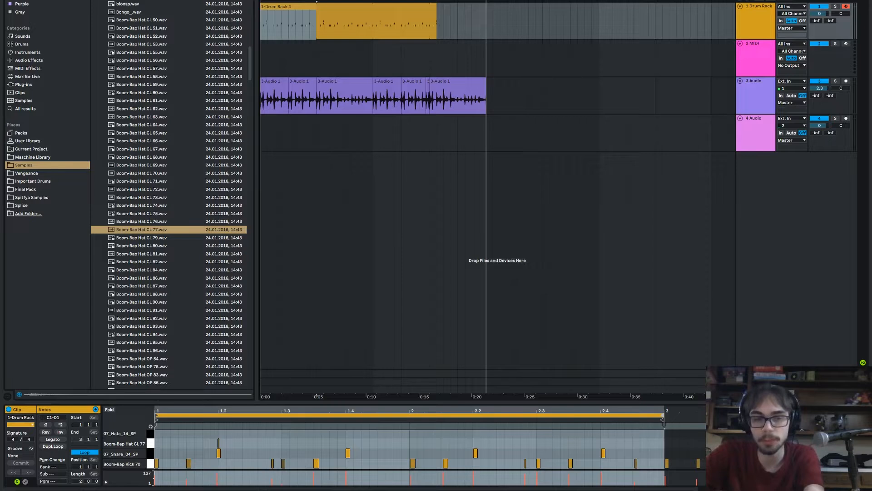
key("ctrl+a")
key("space")
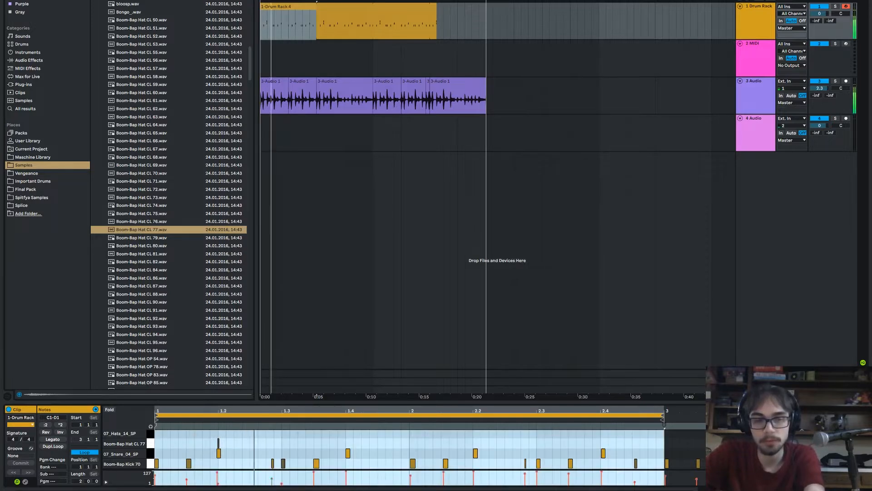
Step: Nudge the Boom-Bap Kick 70 note at 1.3.3 slightly later, and extend the drum clip to the end of the audio clips
left_click_drag(332, 410, 435, 422)
key("space")
left_click(434, 463)
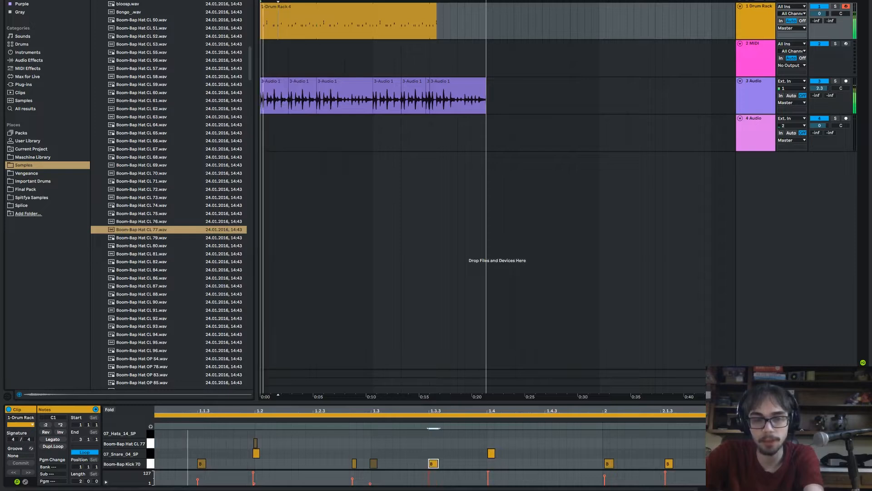
left_click_drag(434, 411, 434, 399)
left_click(197, 463)
key("space")
key("space")
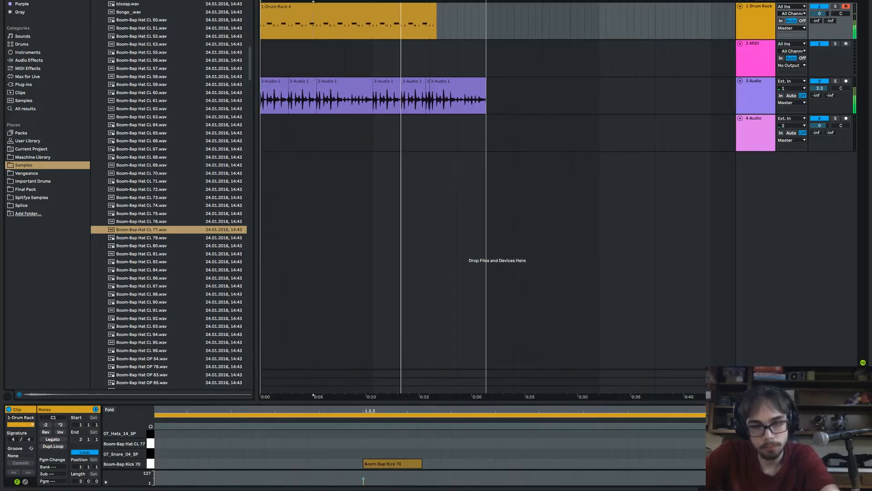
left_click(394, 463)
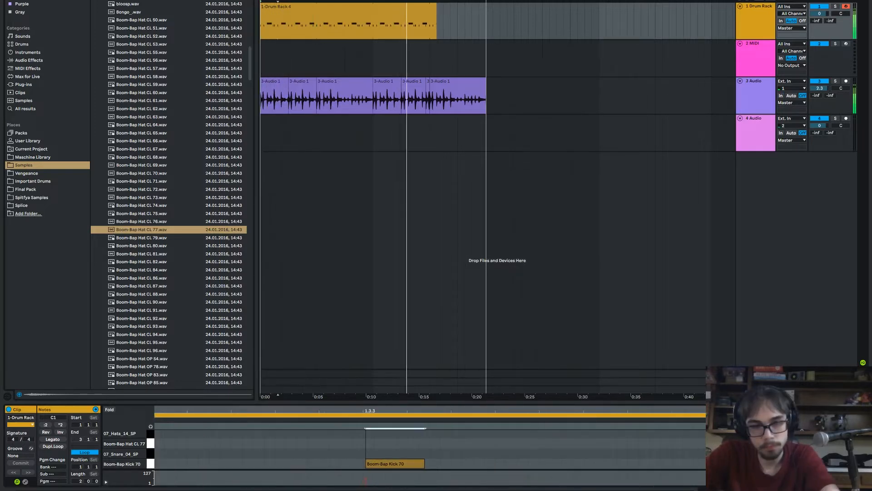
left_click_drag(366, 411, 366, 372)
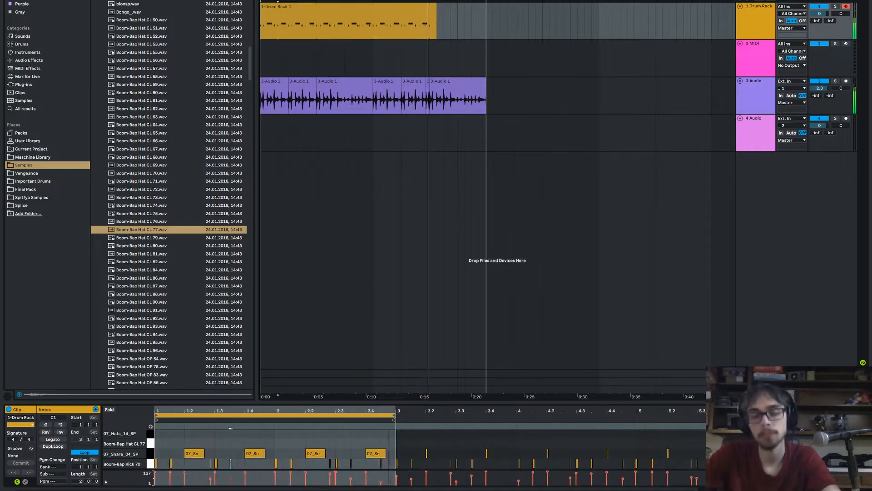
left_click_drag(437, 6, 486, 6)
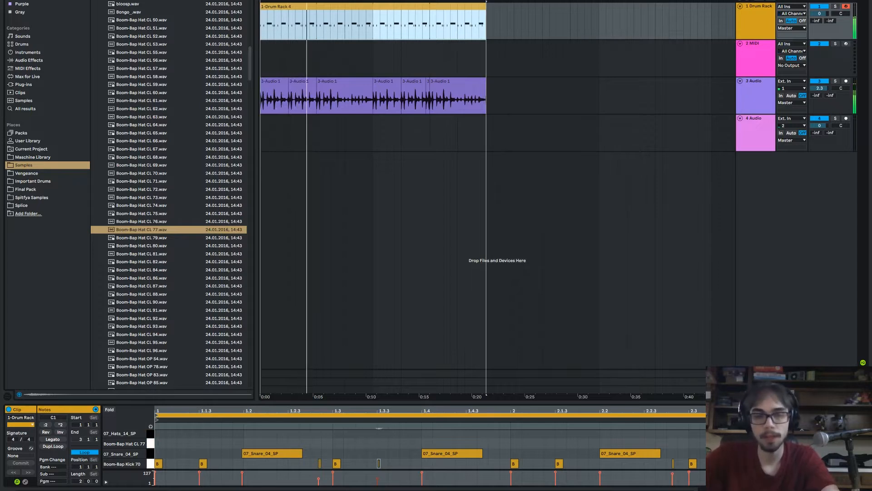
Step: Add Boom-Bap Hat CL 77 notes on every eighth note across the two-bar drum loop
left_click(165, 428)
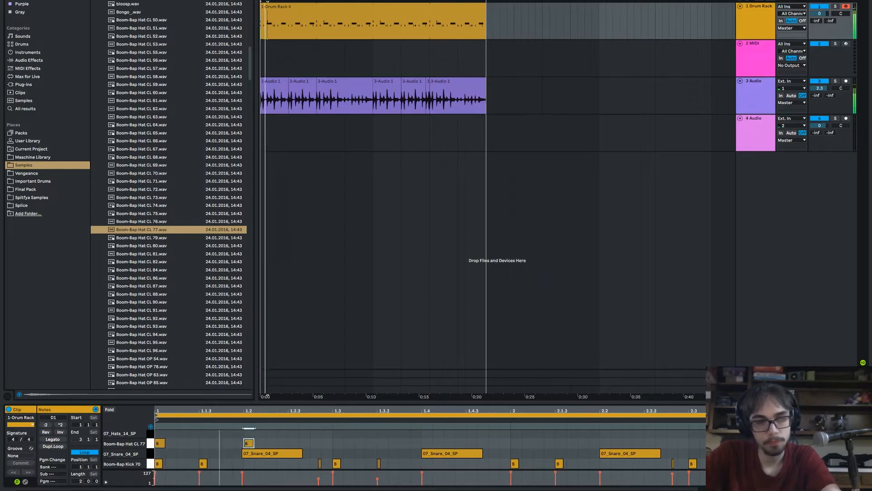
double_click(338, 444)
left_click(249, 443)
double_click(205, 443)
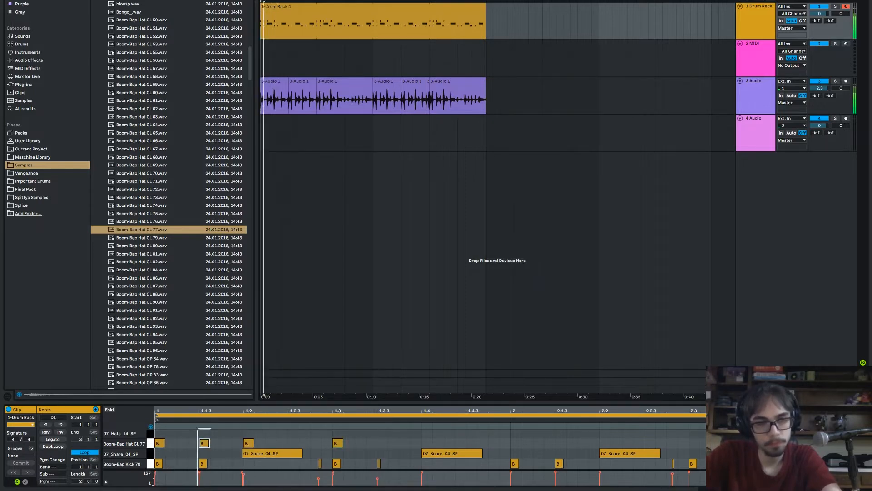
double_click(293, 443)
left_click_drag(356, 435, 155, 439)
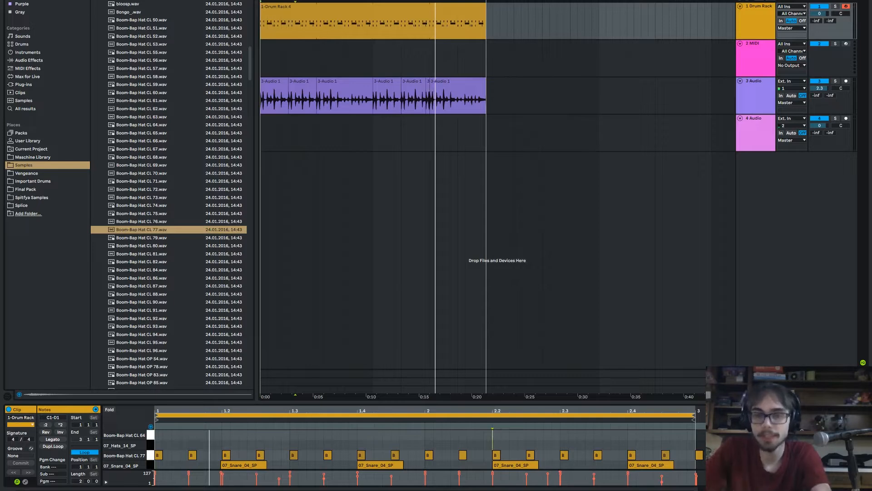
Step: Search the instruments for "hip" and load Hip-Hop Sub Bass.adg onto the 2 MIDI track
scroll(171, 204, "down", 8)
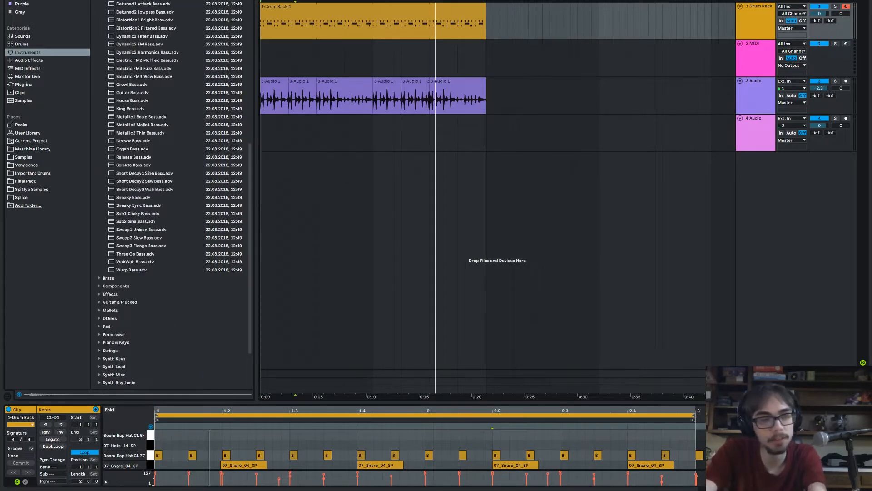
type("hip")
left_click(138, 20)
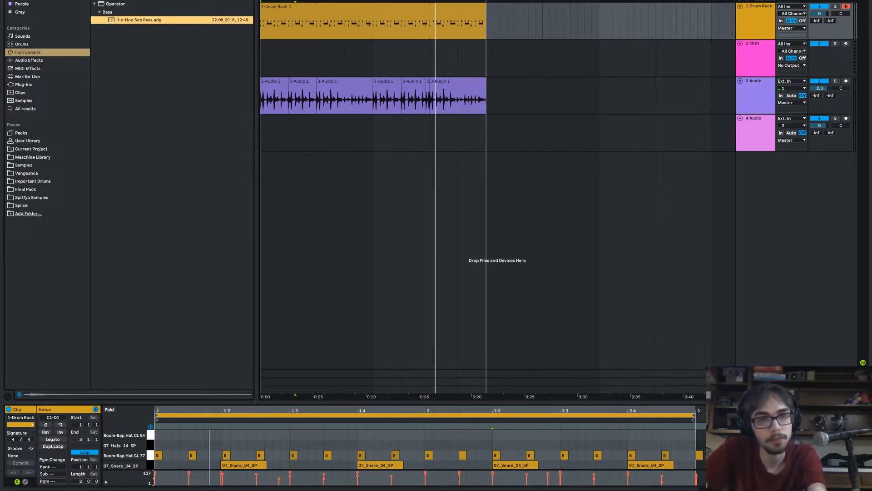
left_click_drag(139, 20, 349, 70)
key("Escape")
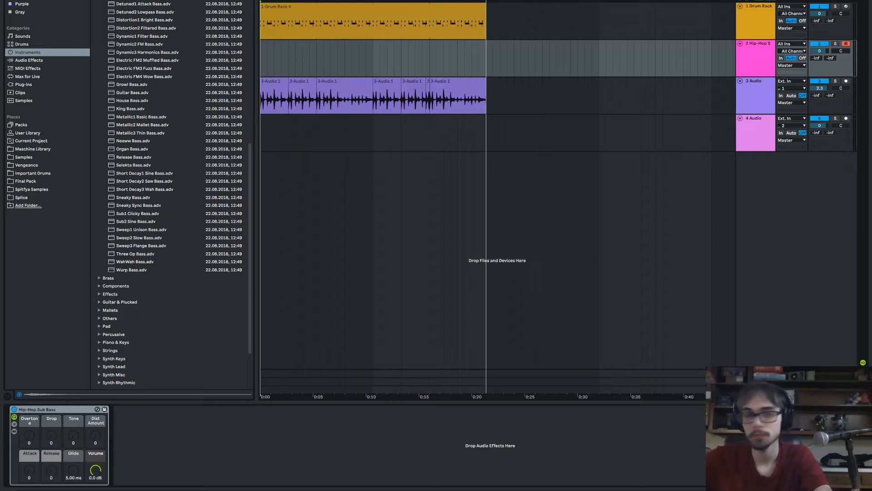
Step: Record a four-bar bass line on the Hip-Hop Sub Bass track and loop it to the end of the drum clip
key("F9")
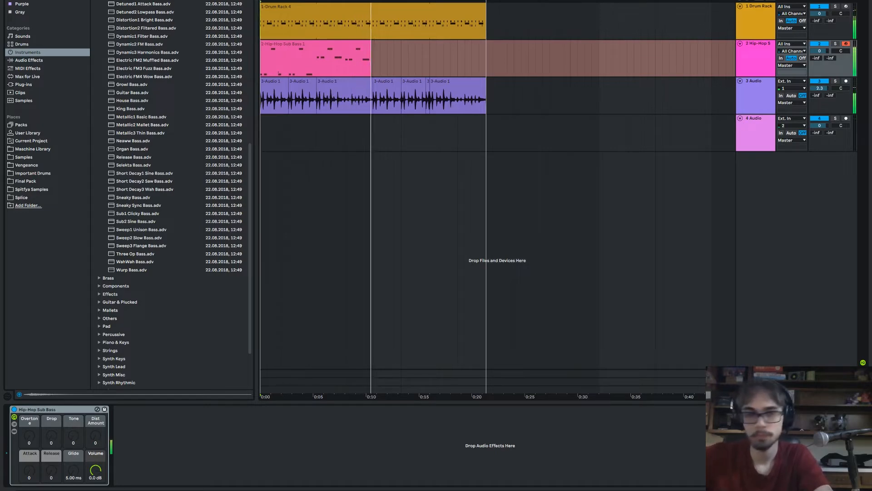
key("space")
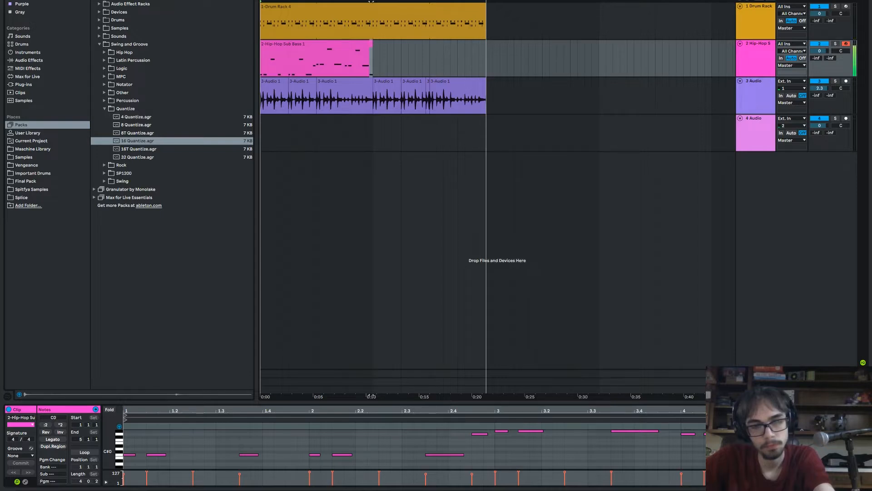
key("space")
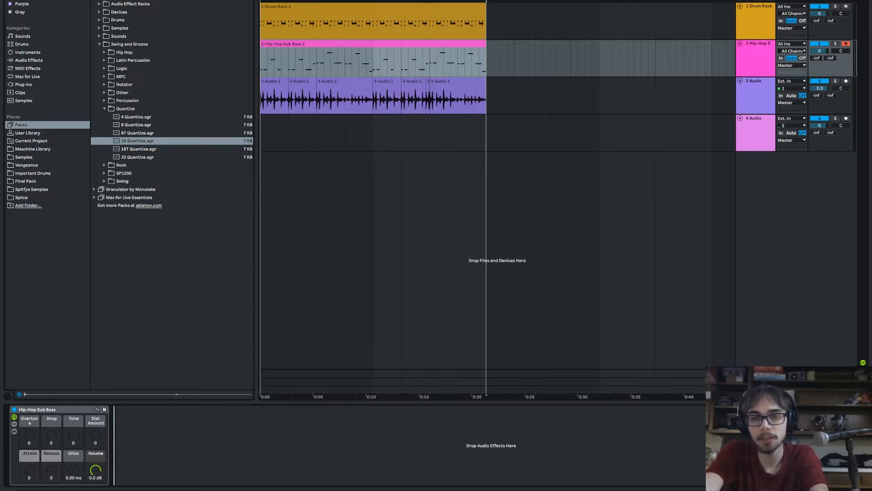
key("space")
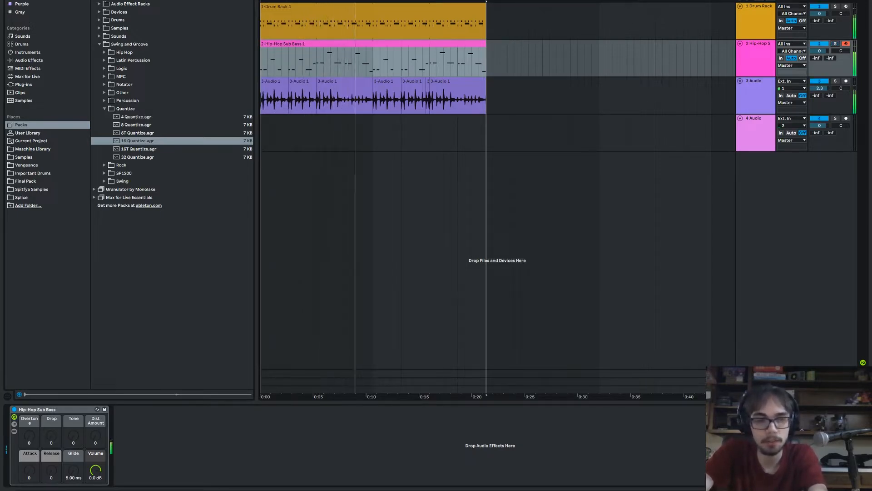
Step: Set the Hip-Hop Sub Bass's Dist Amount to 72 and its track volume to -6.8 dB
left_click_drag(96, 435, 95, 423)
left_click_drag(819, 51, 819, 60)
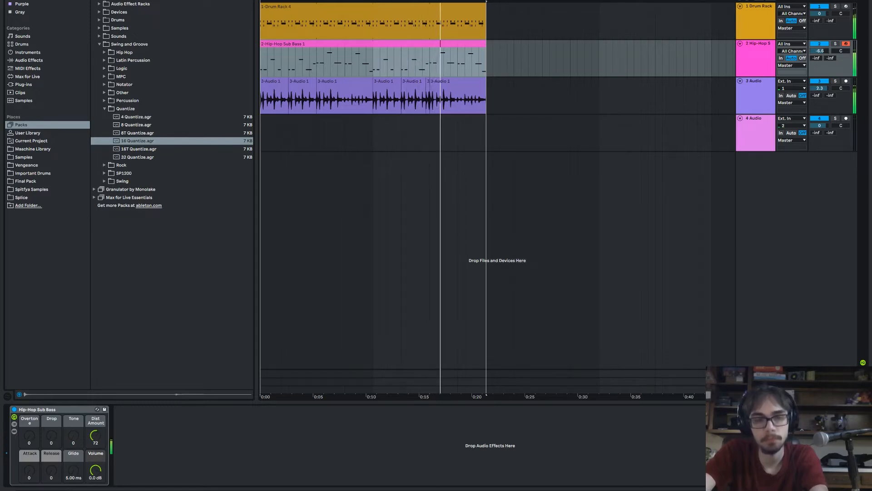
Step: Lengthen the third note of the Hip-Hop Sub Bass clip slightly
key("shift+Tab")
left_click_drag(258, 454, 270, 455)
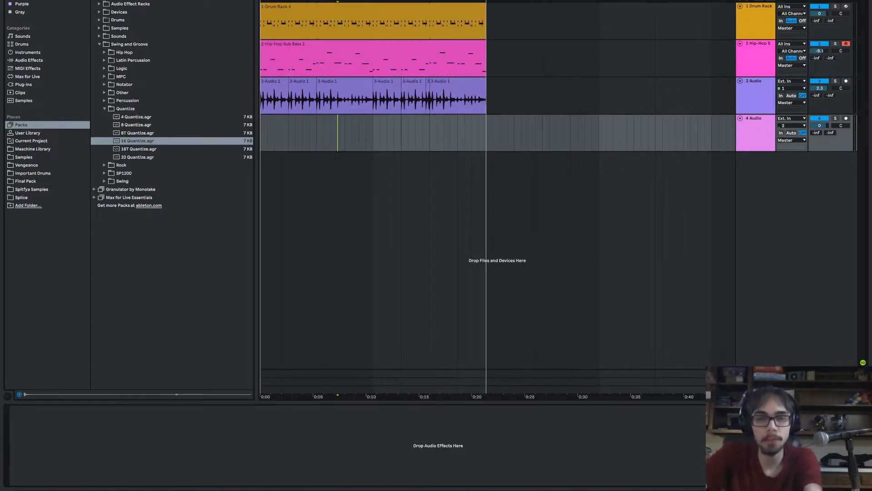
scroll(321, 133, "up", 5)
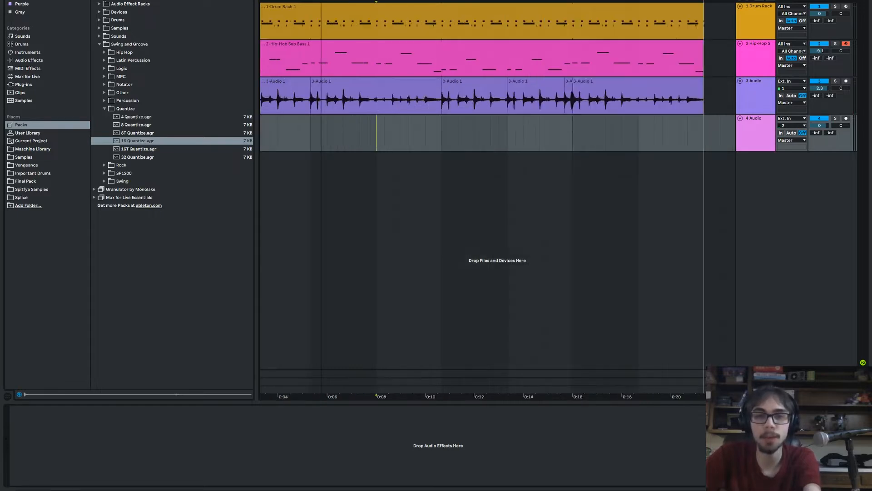
Step: Solo the 3 Audio track and listen to the percussion loop from about 0:06 to 0:10
key("space")
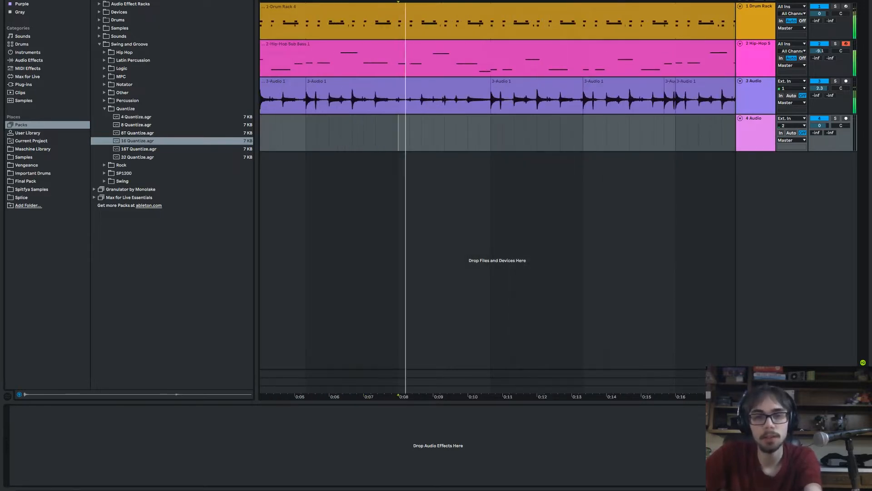
left_click(756, 82)
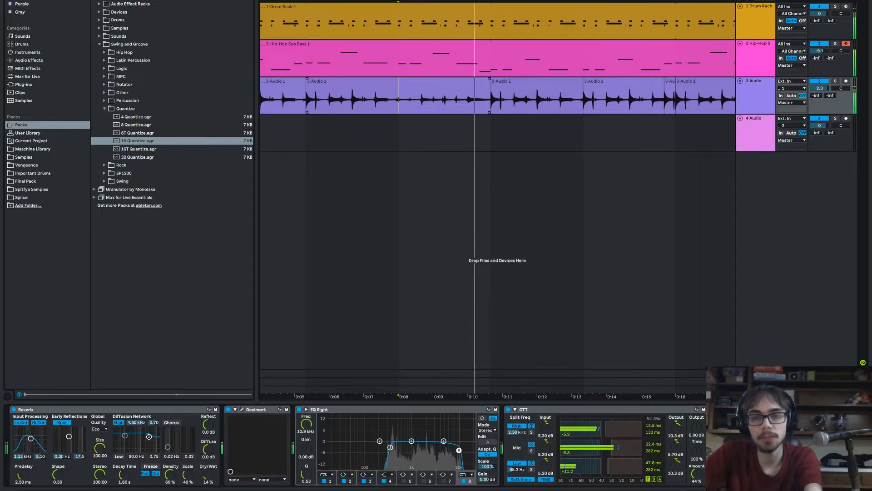
key("s")
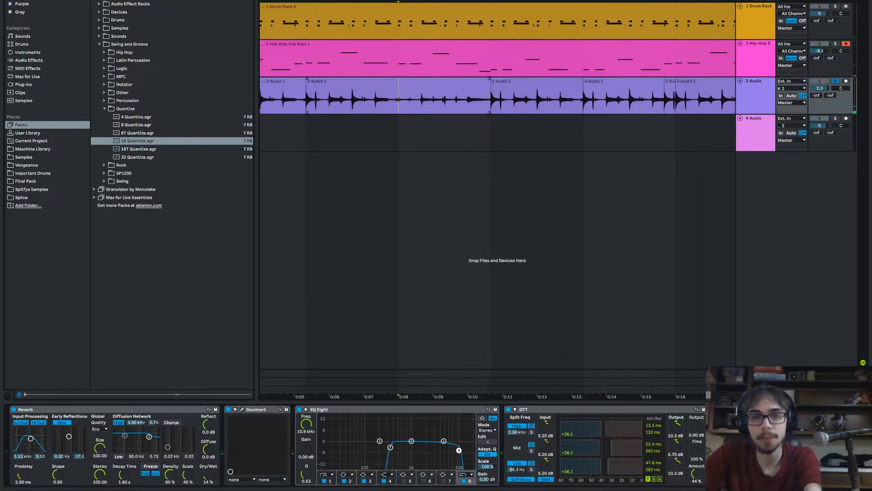
key("space")
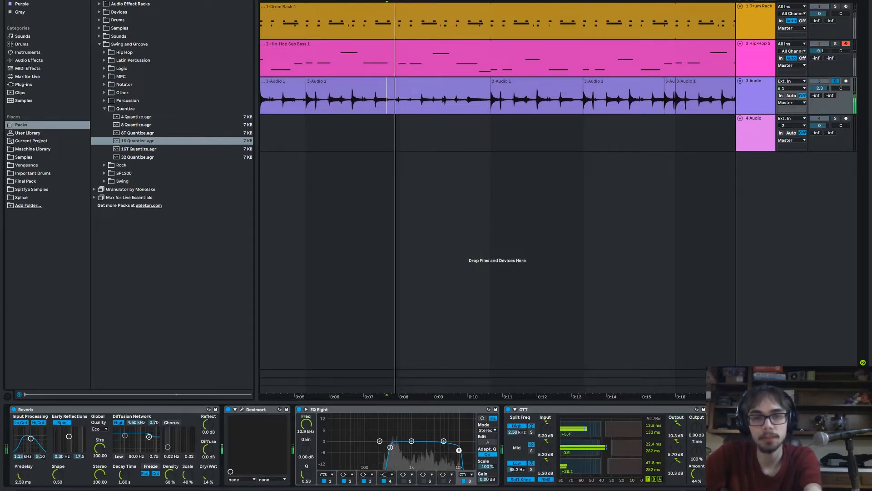
key("plus")
left_click(316, 100)
key("space")
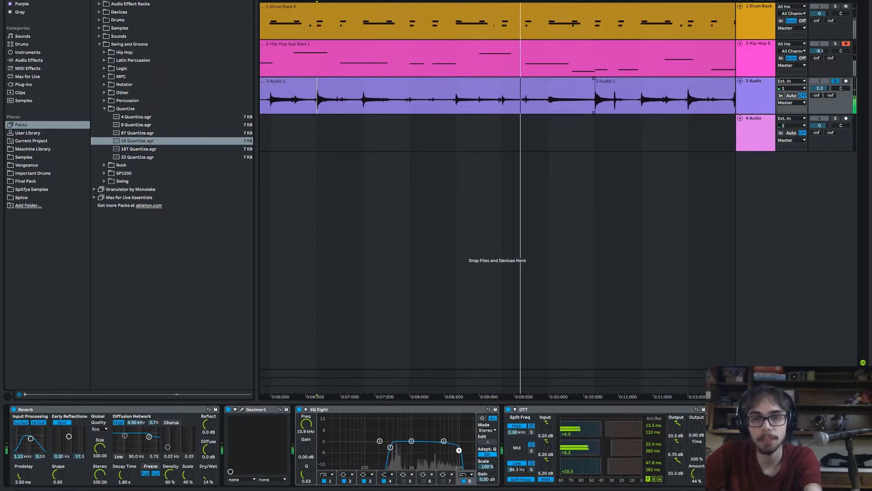
Step: Split the 3 Audio clip at about 0:08 and move a section of the percussion recording onto the 4 Audio track
left_click(410, 100)
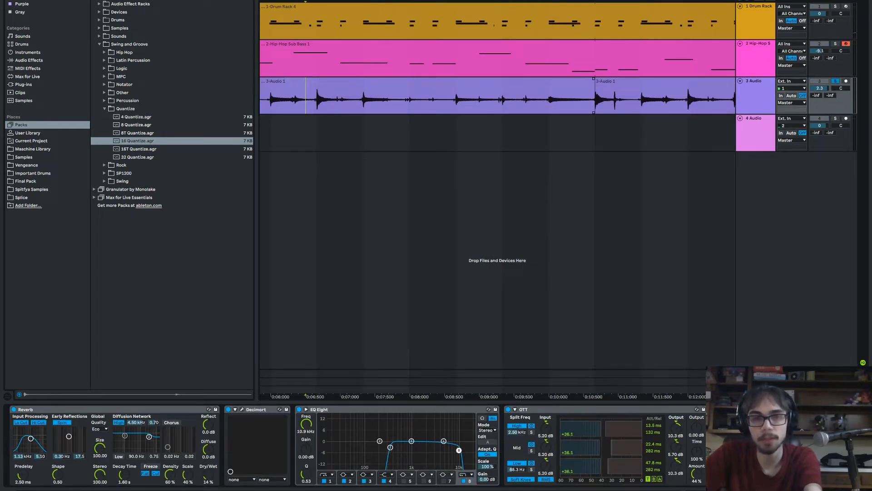
key("space")
left_click(409, 99)
key("ctrl+e")
left_click_drag(436, 81, 425, 118)
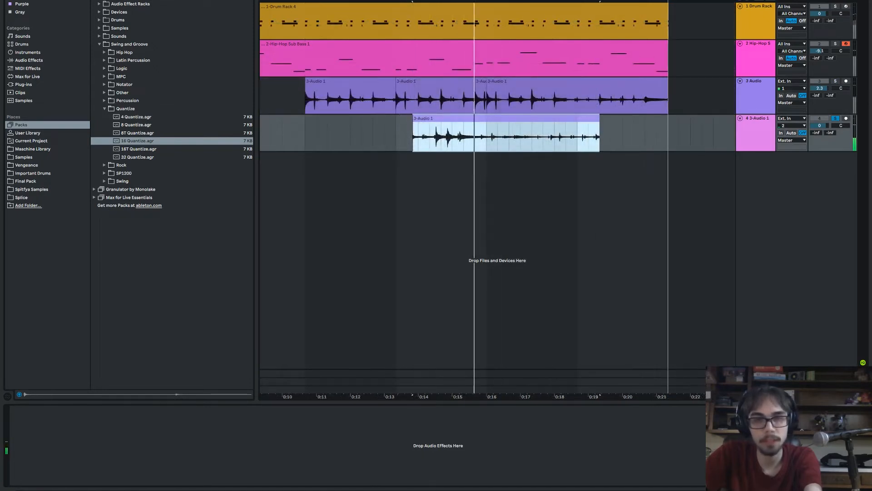
Step: Shift the clip on the 4 Audio track earlier, below the one-bar gap in 3 Audio, and audition it
key("space")
scroll(497, 137, "left", 5)
key("space")
left_click_drag(636, 119, 460, 118)
key("space")
key("space")
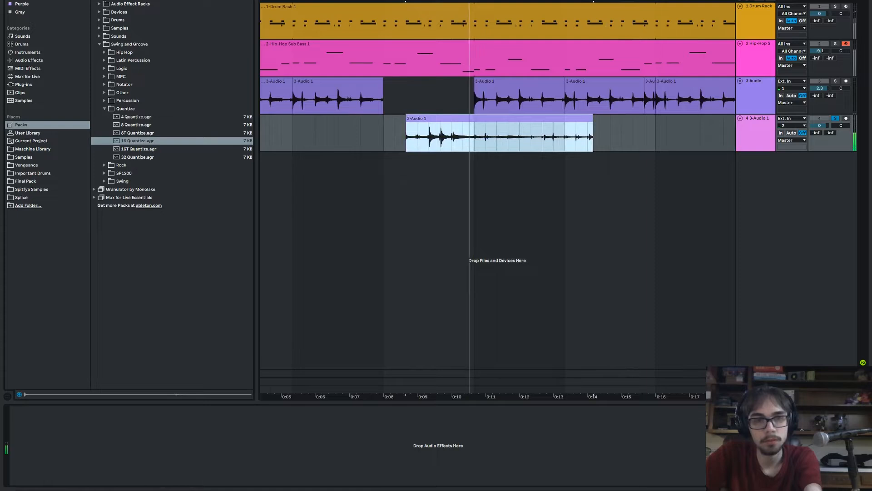
key("space")
key("space")
Step: Trim the 4 Audio clip to one bar and place it in the 3 Audio gap at about 0:08
left_click_drag(406, 118, 384, 118)
key("space")
key("space")
left_click_drag(592, 118, 474, 118)
key("space")
key("space")
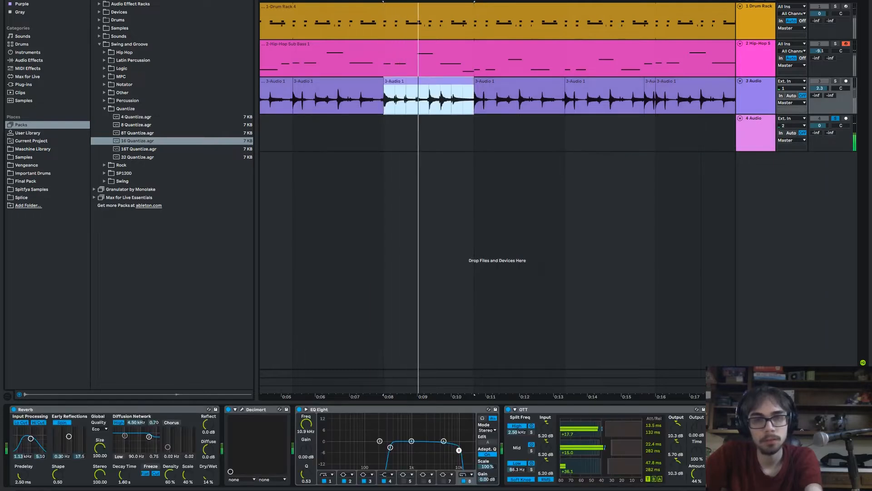
Step: Play back the repaired percussion loop, turn off the solo and open a one-bar 3 Audio clip
key("space")
key("space")
left_click(361, 97)
key("space")
key("s")
left_click(293, 97)
key("space")
double_click(420, 81)
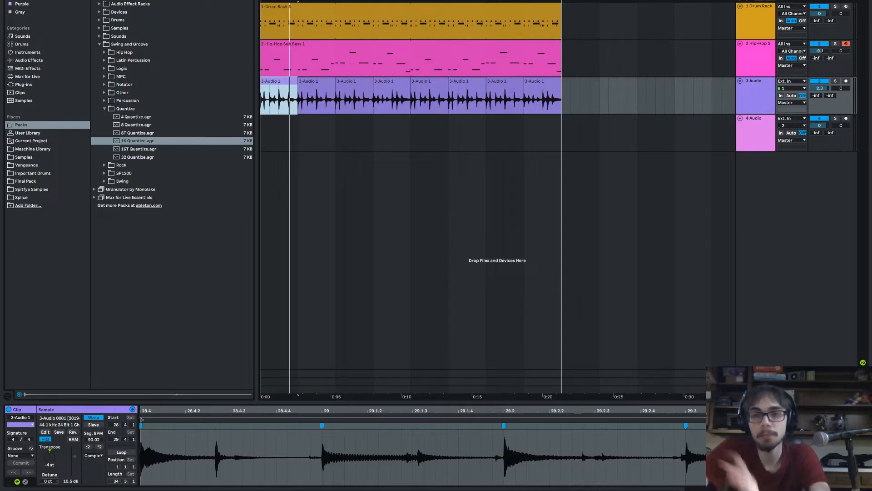
Step: Search the plug-ins for "loun" and load Lounge Lizard Session 4 onto a new MIDI track
left_click(23, 85)
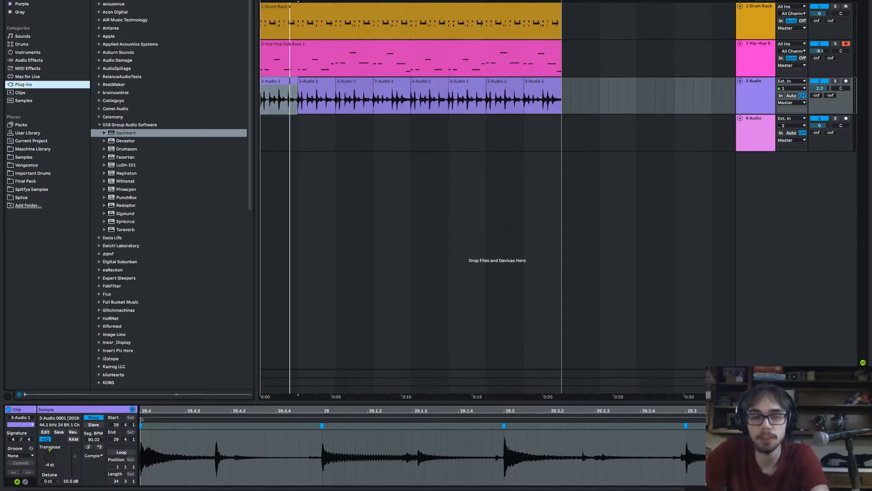
left_click(164, 0)
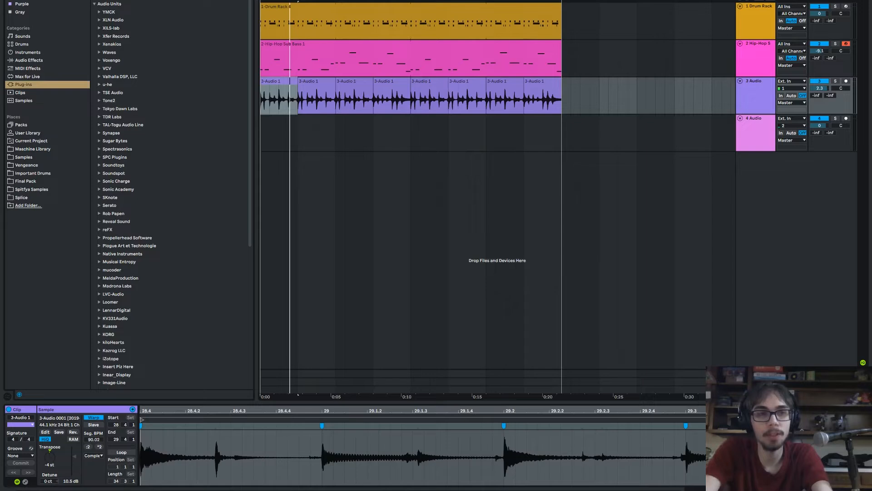
type("loun")
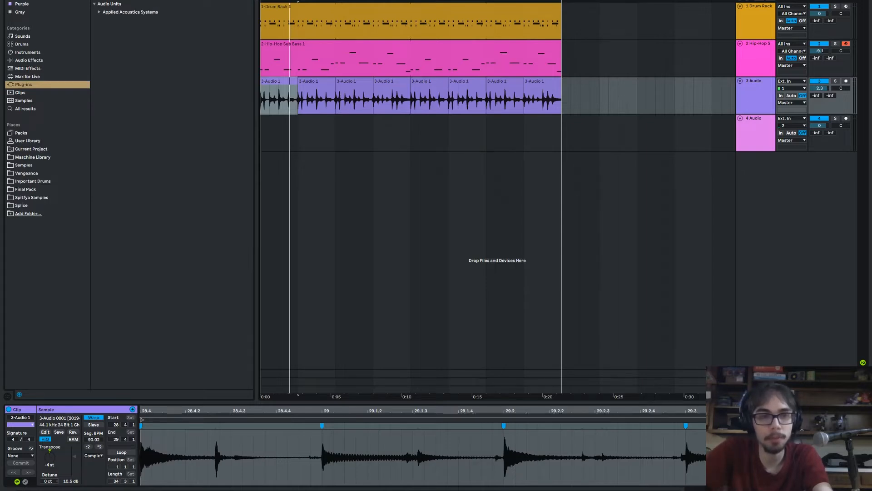
left_click(99, 12)
left_click(140, 20)
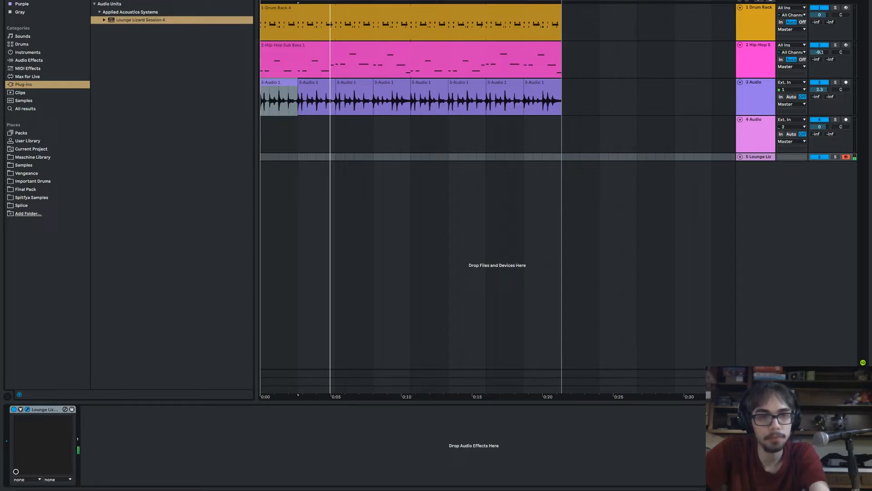
Step: Record a four-bar chord progression on the Lounge Lizard track and loop it to the end of the drum clip
key("space")
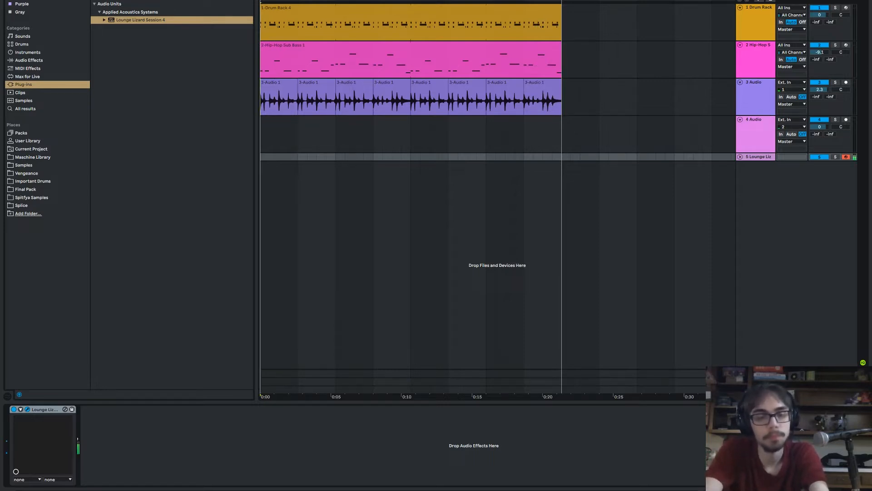
key("F9")
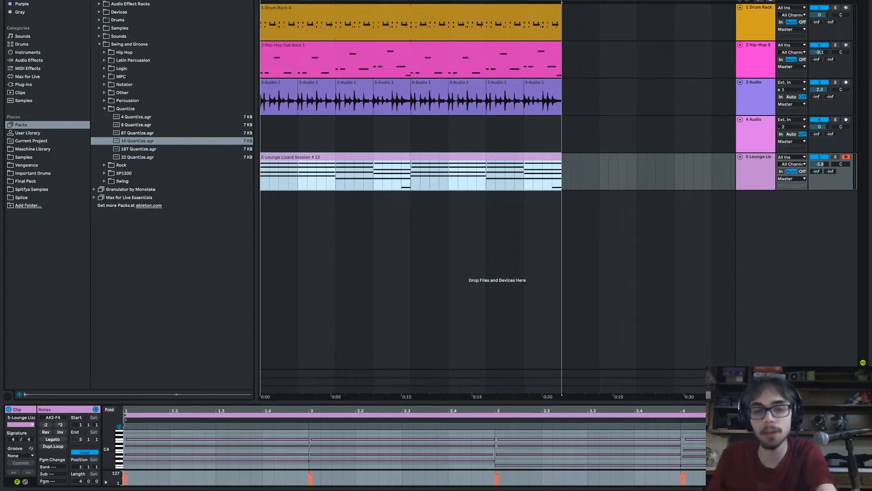
Step: Play the arrangement and lower the 3 Audio volume to -1.4 dB and the Drum Rack volume to -0.5 dB
key("space")
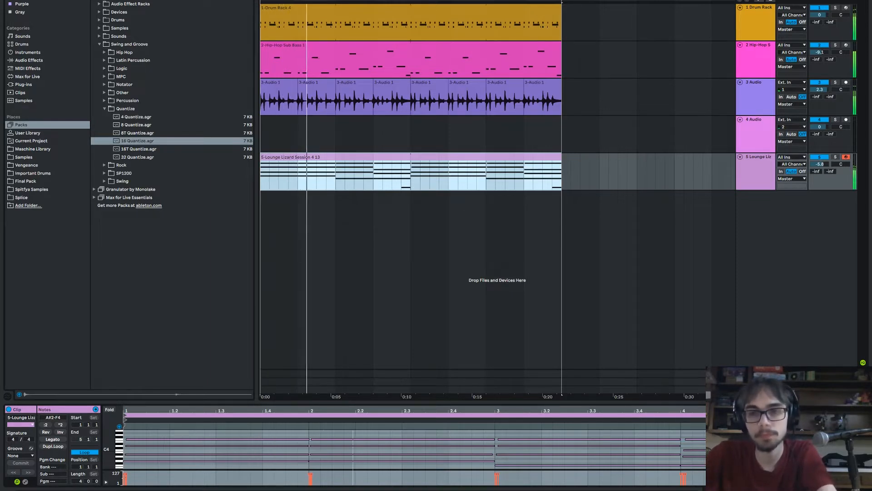
left_click_drag(819, 90, 820, 96)
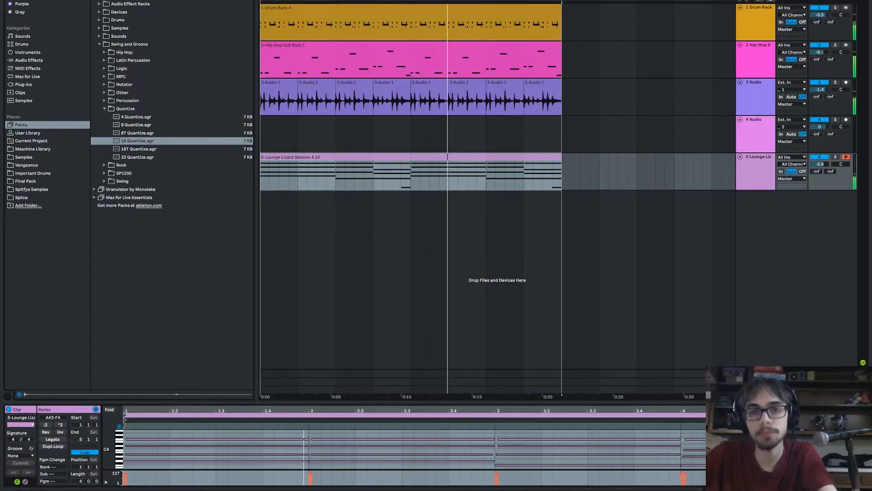
key("space")
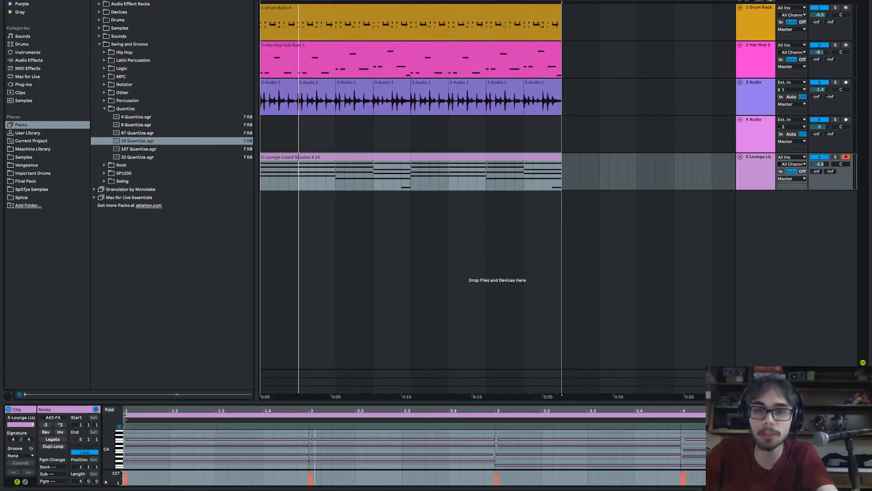
left_click(318, 45)
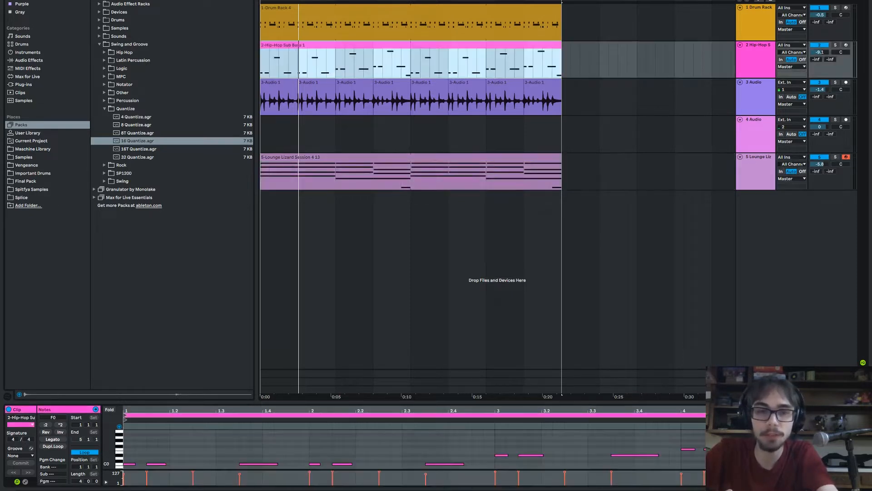
Step: Add the D16 Decimort plug-in to the Lounge Lizard track and play the track soloed
left_click(318, 156)
left_click(23, 85)
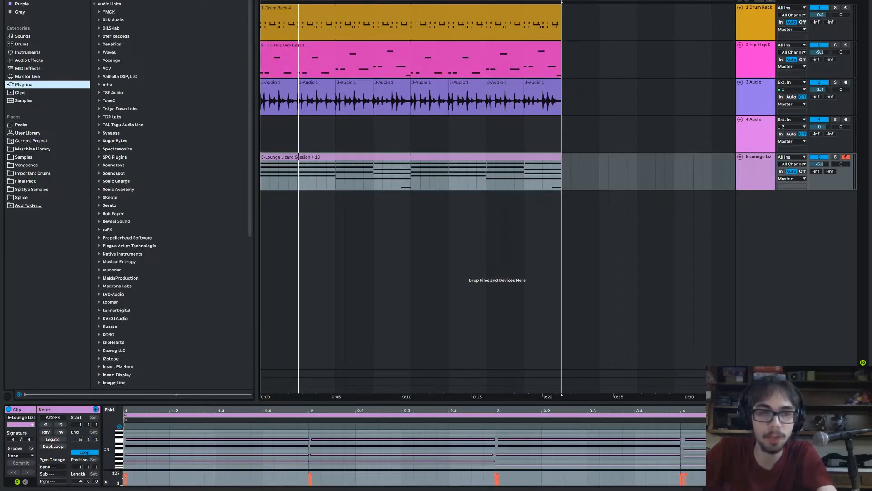
left_click(141, 52)
left_click(99, 44)
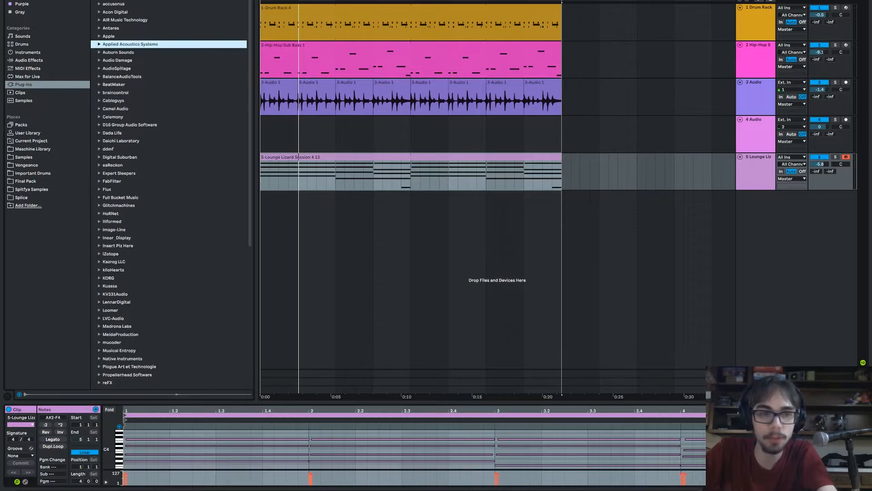
left_click(99, 124)
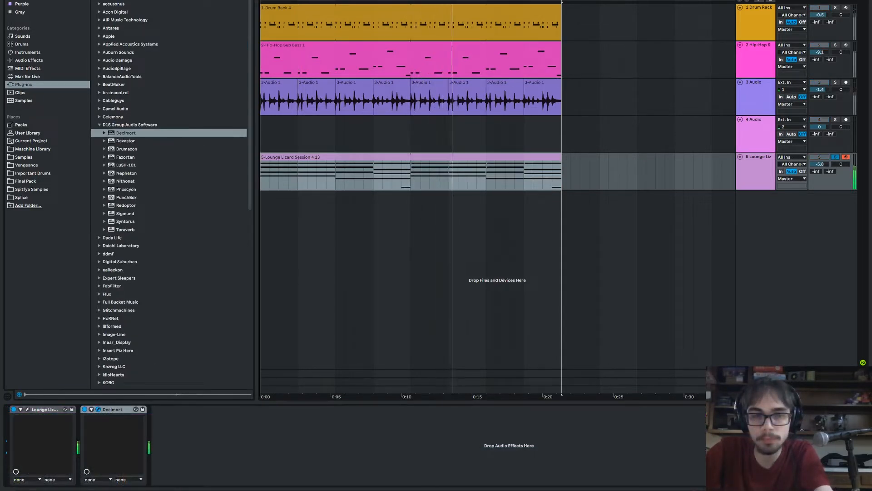
Step: Insert a Reverb before Decimort with its chorus off, Decay Time 2.43 s and Dry/Wet 21%
left_click(29, 60)
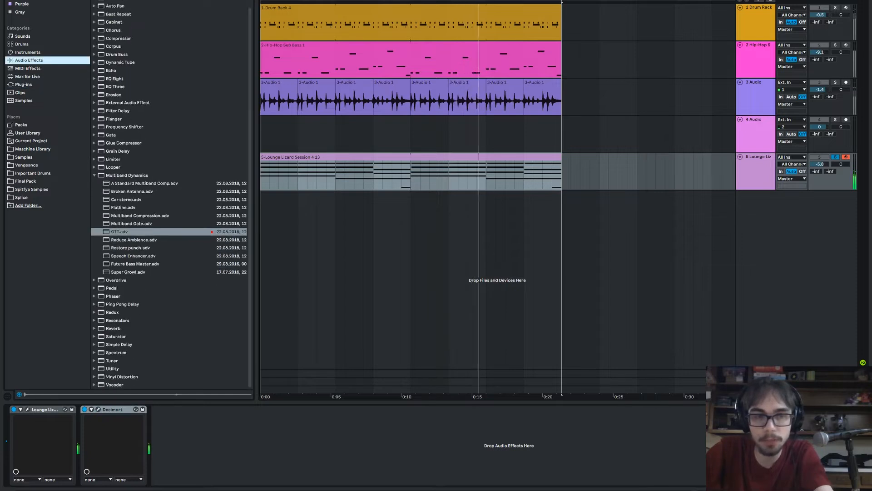
left_click_drag(113, 327, 102, 437)
left_click(242, 422)
left_click_drag(278, 474, 279, 490)
left_click_drag(191, 474, 192, 466)
Step: Insert a Ping Pong Delay between Reverb and Decimort with beat division 4, Feedback 16% and Dry/Wet 11%
left_click_drag(120, 304, 296, 441)
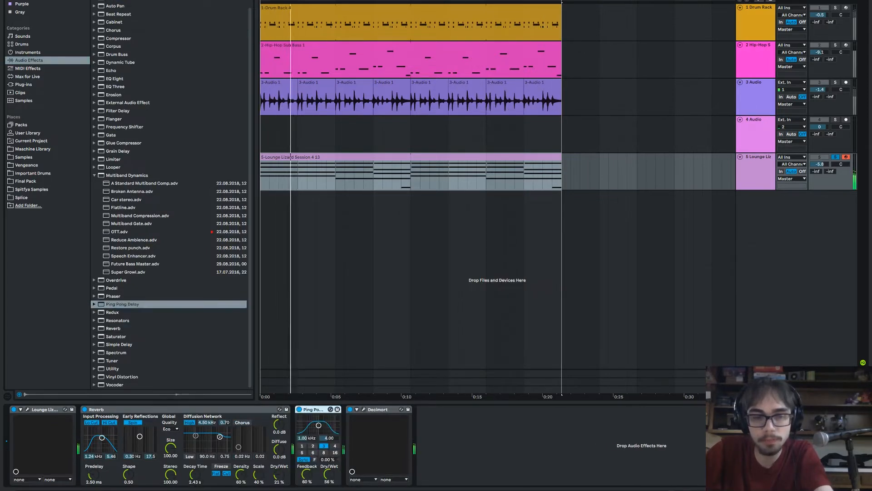
left_click_drag(306, 473, 328, 480)
left_click(313, 446)
left_click(335, 446)
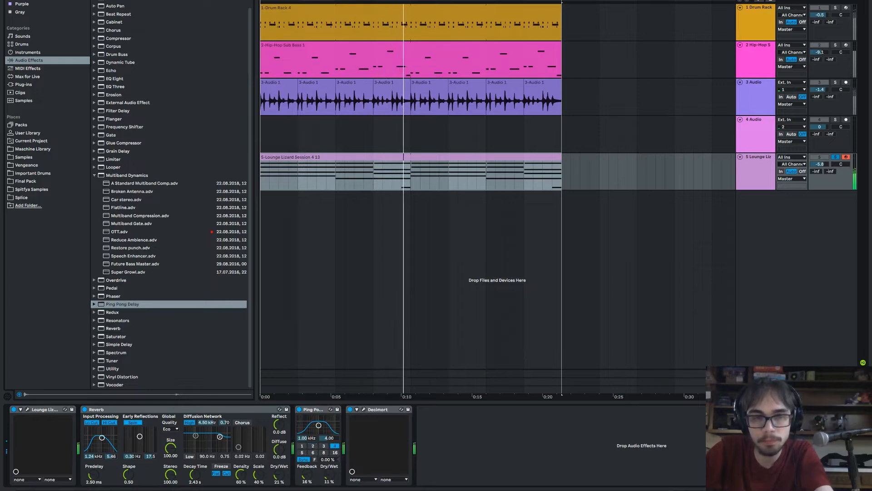
Step: Add OTT.adv after Decimort with a reduced Amount, and add an EQ Eight to the Lounge Lizard track
left_click_drag(119, 232, 416, 445)
left_click_drag(609, 474, 609, 489)
left_click(114, 78)
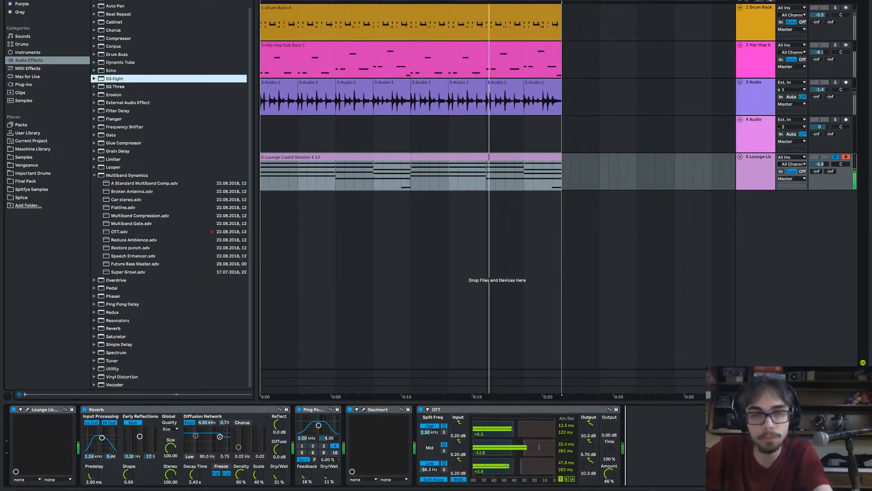
key("Return")
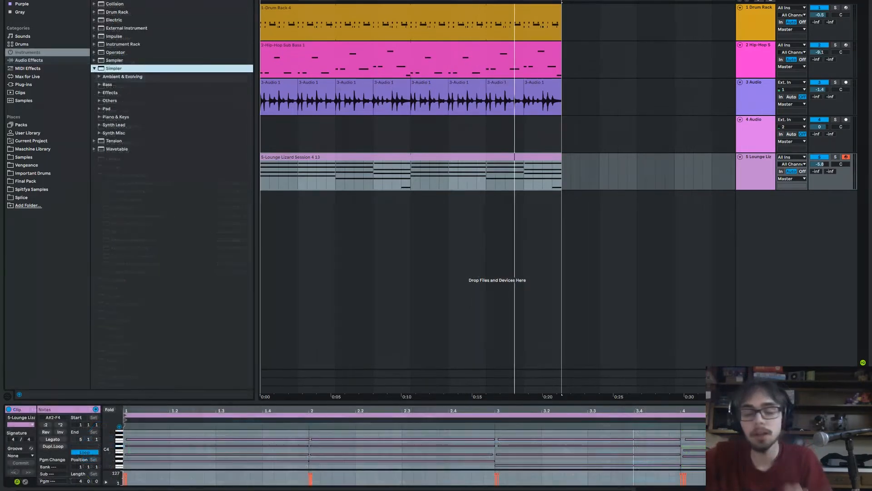
Step: Load the Simpler preset Grand Piano.adg from Piano & Keys onto a new MIDI track
key("Left")
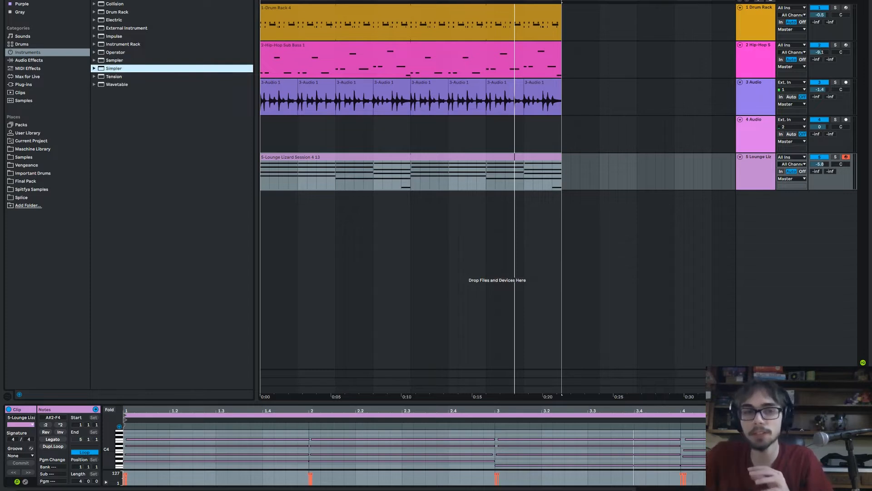
key("Up")
key("Down")
key("Right")
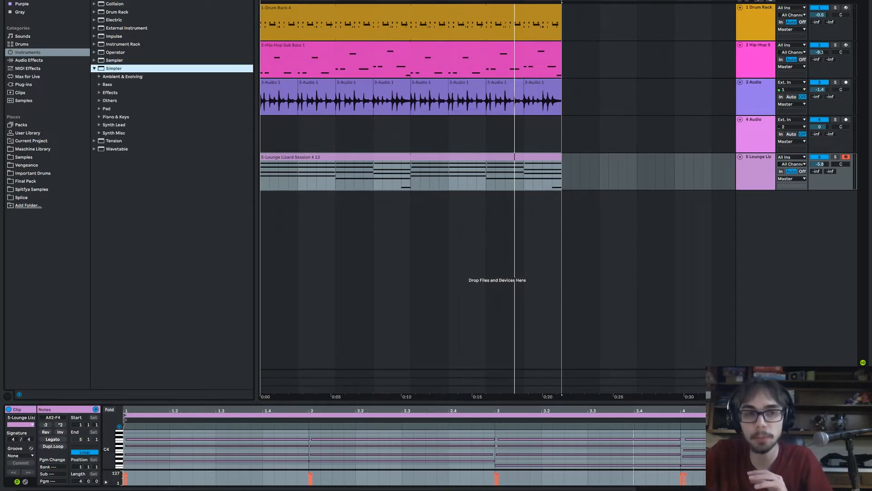
key("Down")
key("Down")
key("Down")
key("Down")
key("Down")
key("Down")
key("Right")
key("Down")
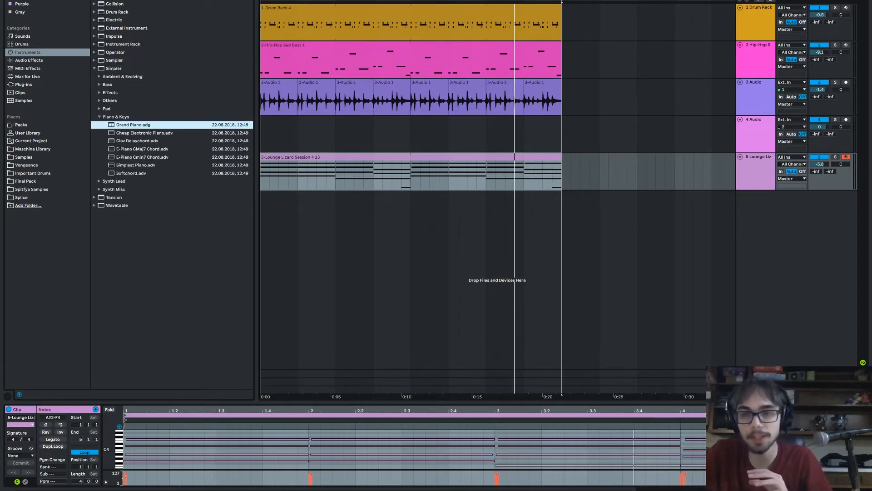
key("Return")
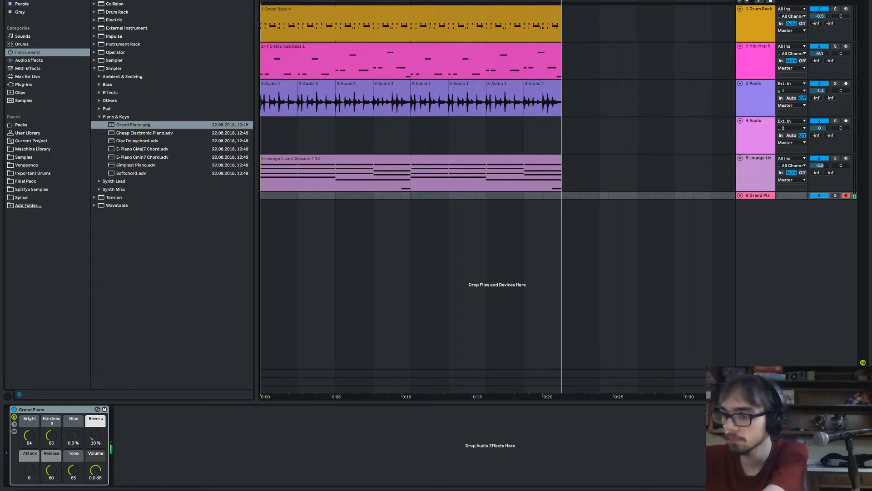
Step: Record a piano melody of about four bars from the start of the Grand Piano track
key("space")
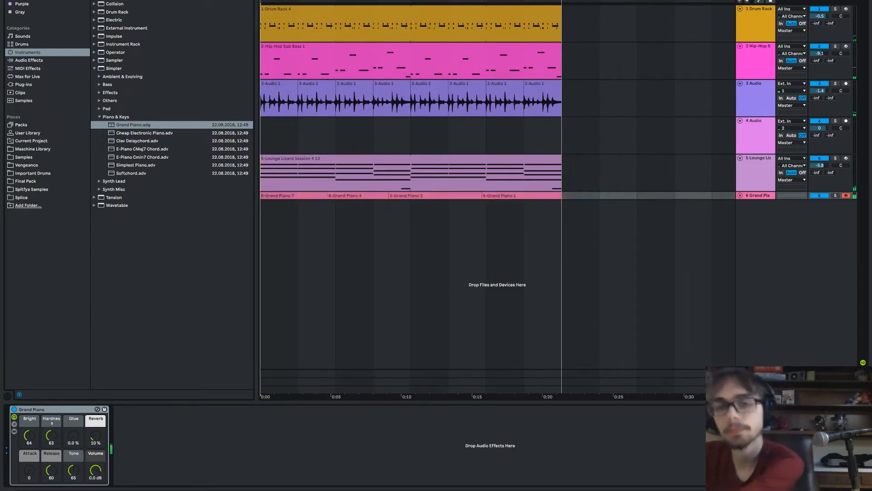
key("space")
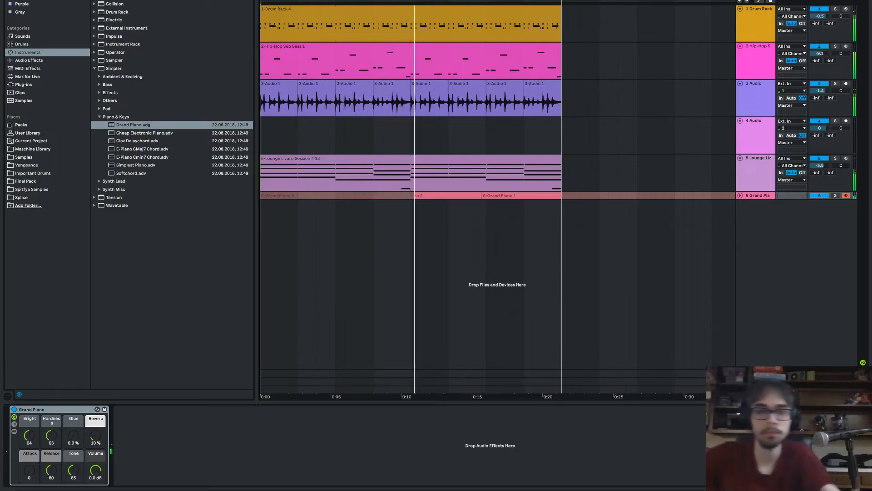
key("space")
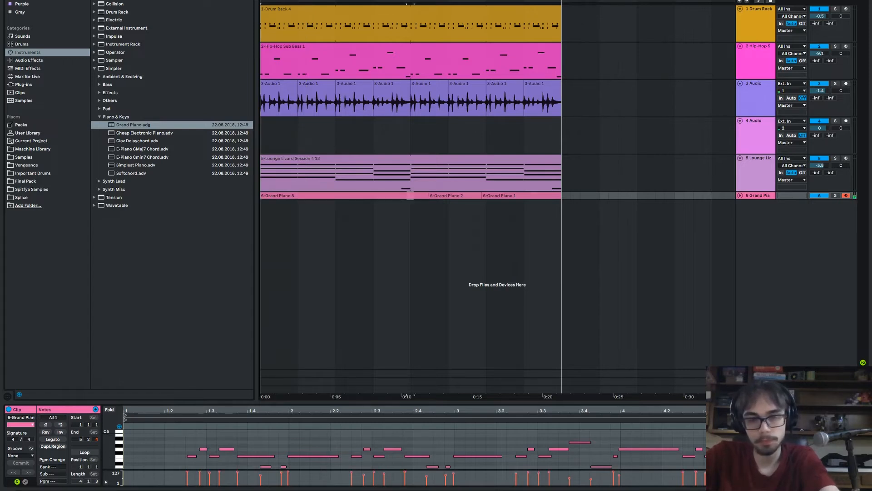
Step: Play the arrangement and select the full Grand Piano clip to review the melody against the other tracks
key("space")
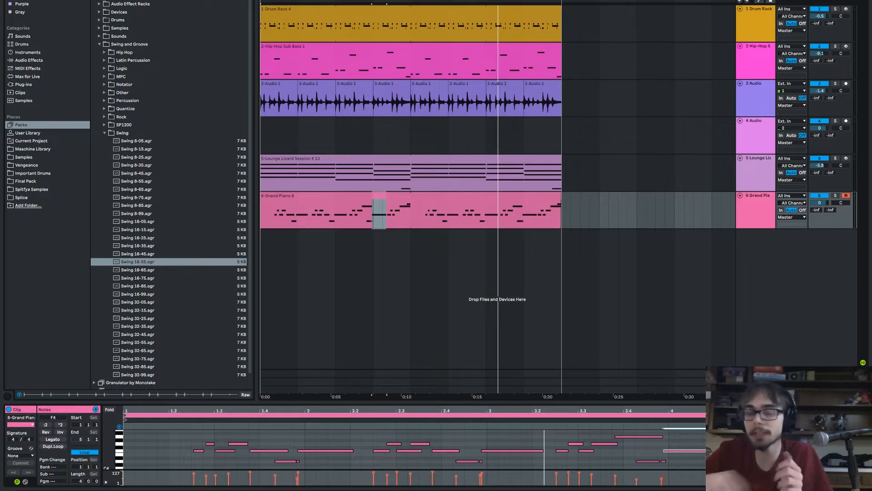
left_click(318, 195)
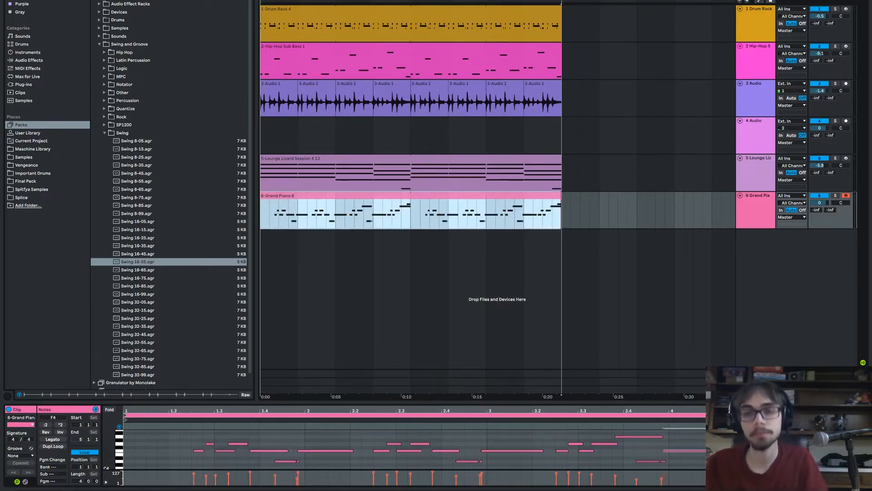
key("space")
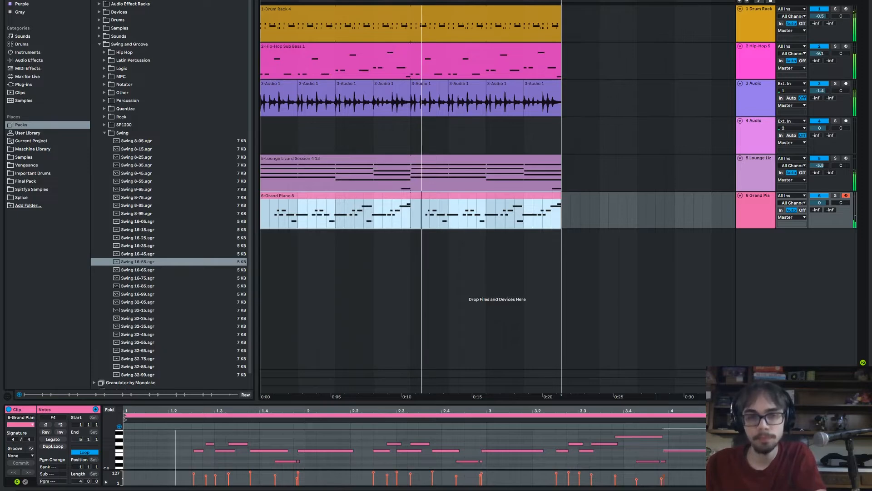
Step: Add a Reverb to the Grand Piano track and play the arrangement from the start
left_click(28, 60)
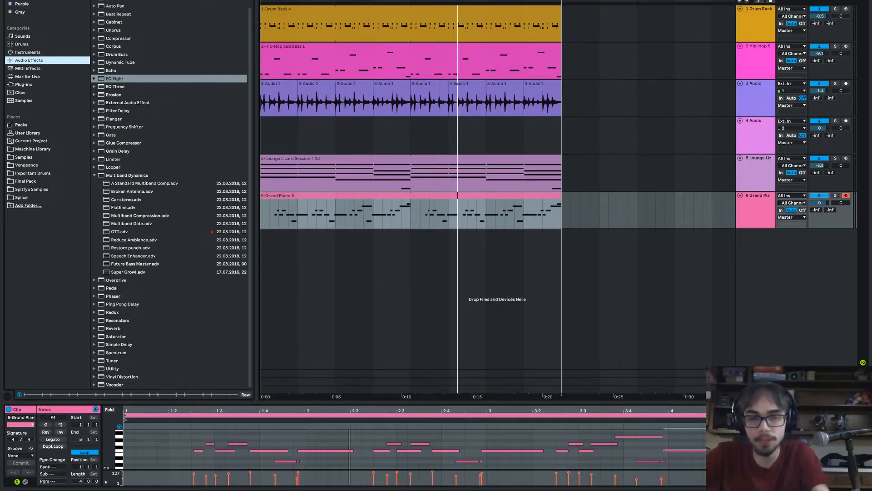
left_click(113, 328)
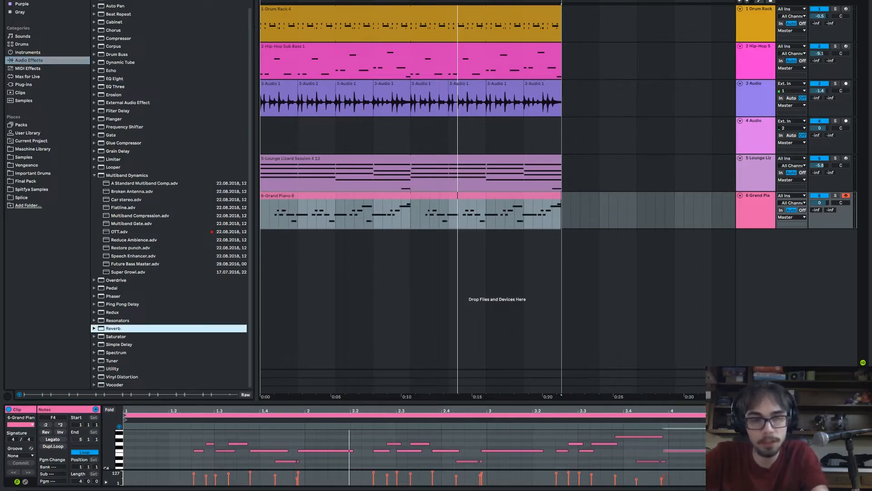
key("Return")
key("space")
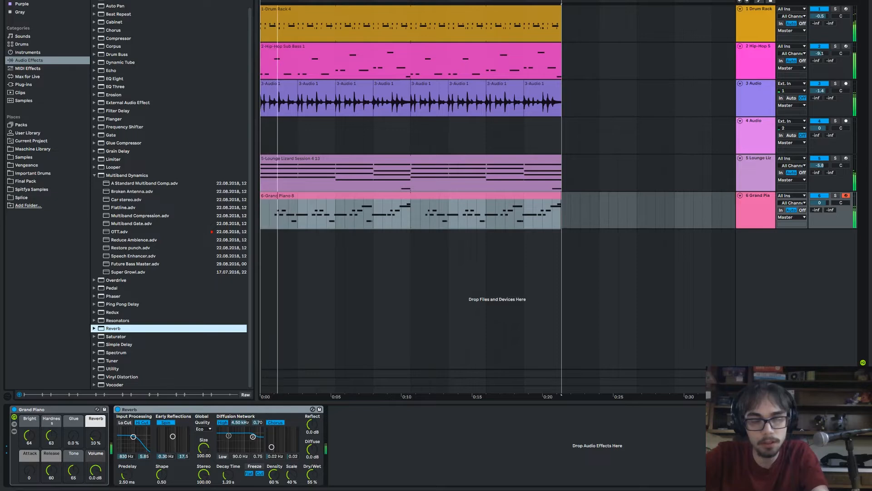
Step: Set the piano Reverb to Lo Cut on, input filter 1.77 kHz, Chorus off, Decay Time 1.53 s and Dry/Wet 41%
left_click(125, 422)
left_click_drag(133, 437, 137, 438)
left_click(275, 422)
mouse_move(312, 474)
left_mouse_down()
mouse_move(312, 466)
mouse_move(312, 483)
left_mouse_up()
left_click_drag(228, 474, 228, 471)
left_click_drag(312, 474, 312, 476)
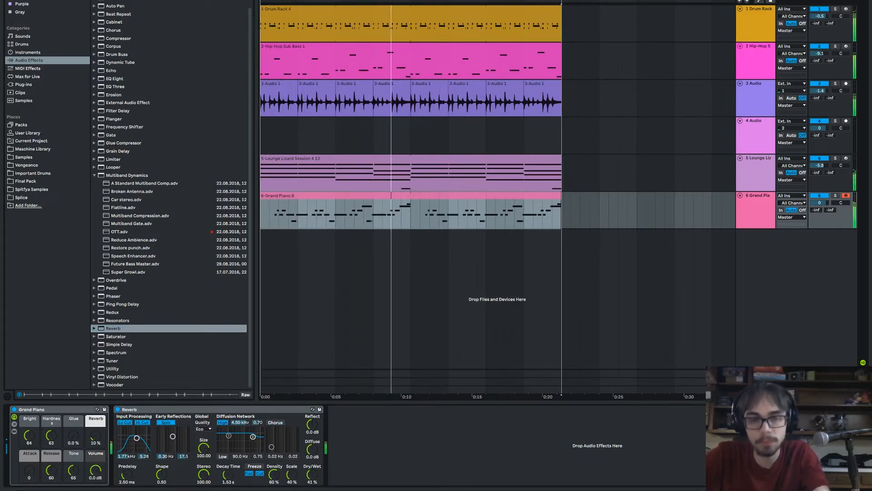
Step: Try OTT.adv after the piano Reverb with Amount at 28%, and remove the device again
left_click(119, 231)
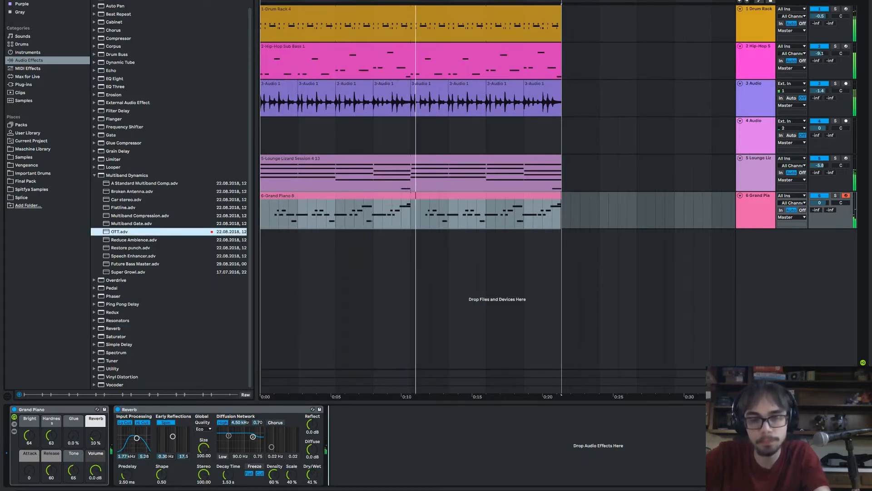
key("Return")
left_click_drag(517, 474, 518, 467)
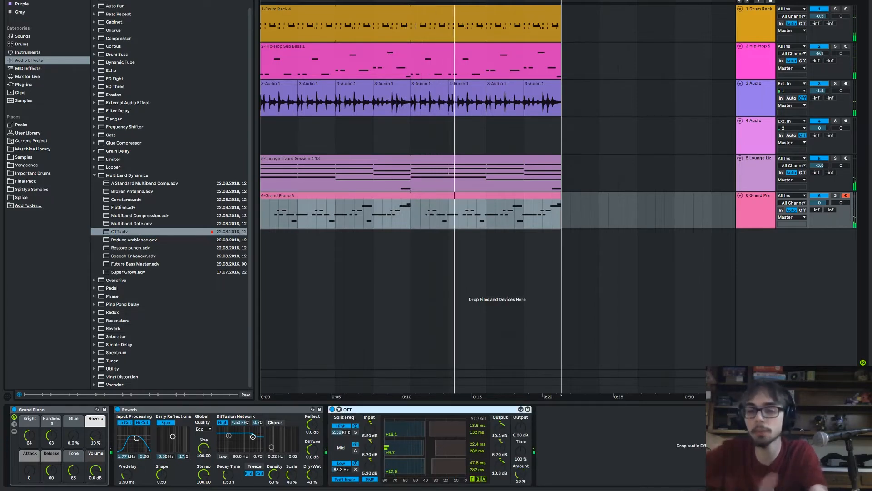
key("Delete")
left_click(518, 447)
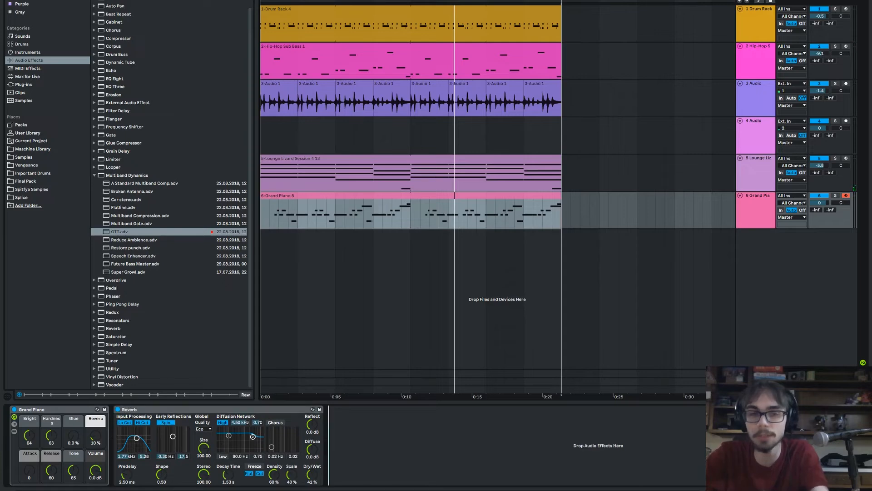
key("space")
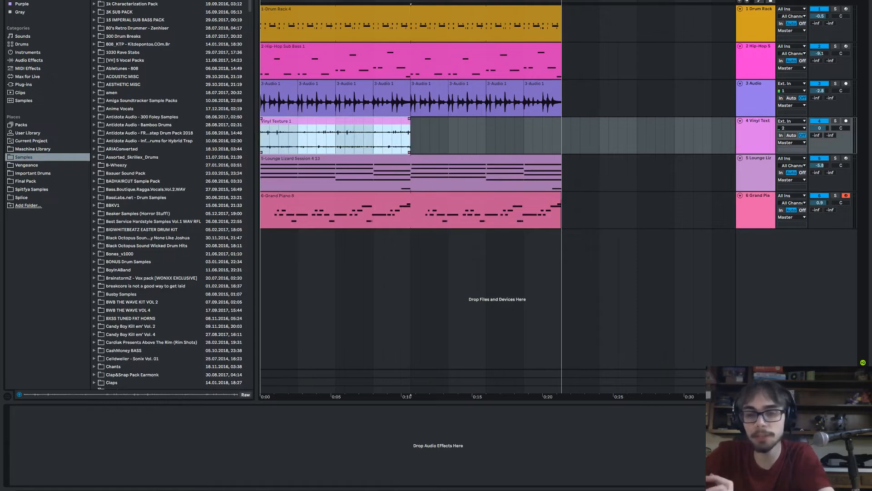
Step: Open the Vinyl Texture clip's sample settings, audition the clip and solo its track
key("shift+Tab")
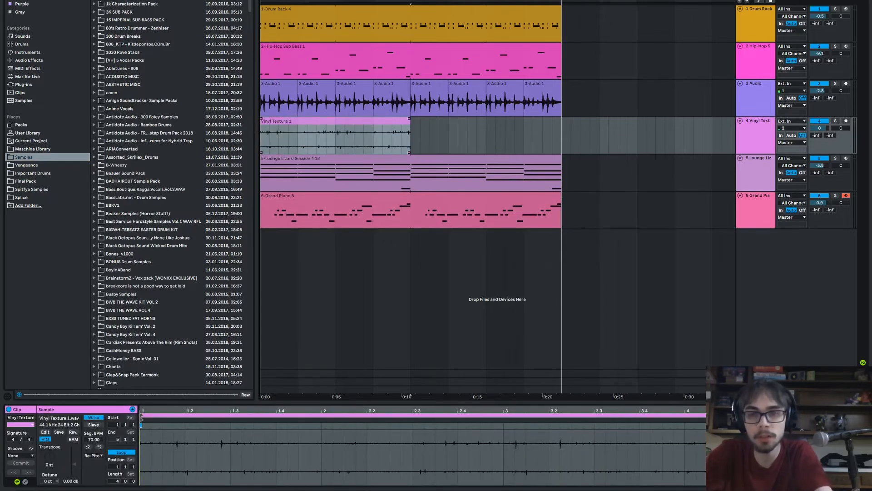
key("space")
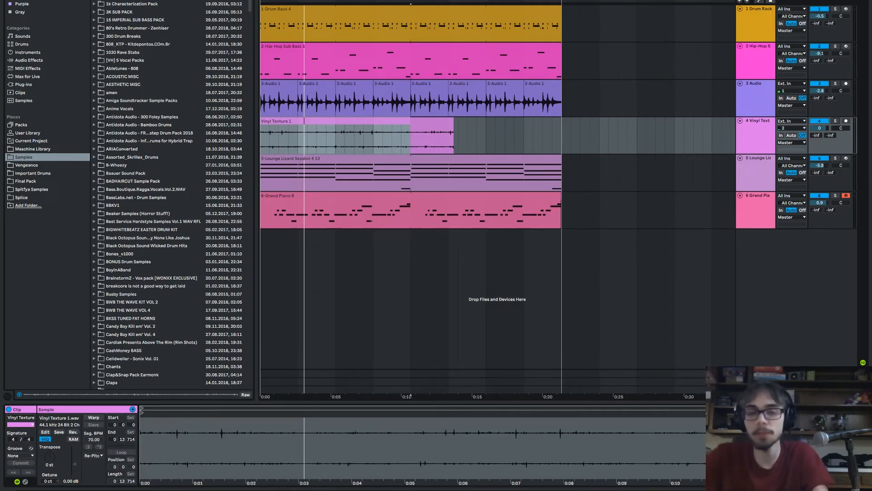
key("s")
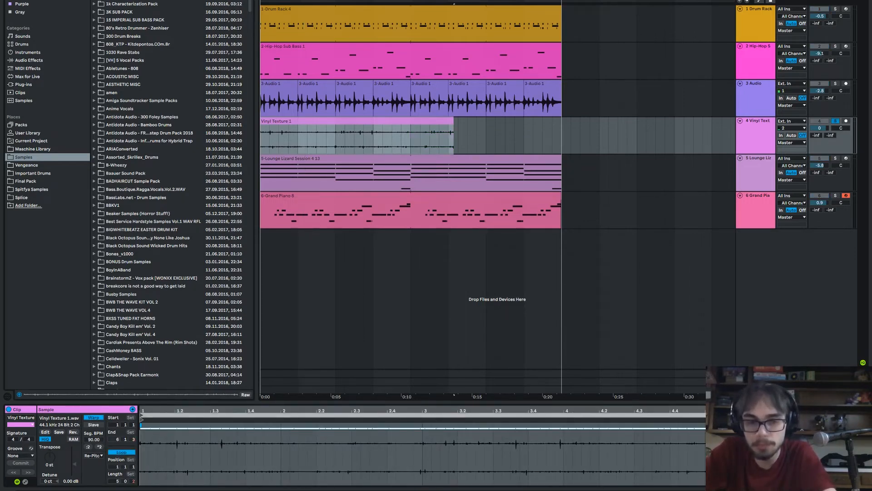
Step: Audition the soloed Vinyl Texture clip and set its loop to position 5.1.1 with length 0.2.0
key("space")
left_click_drag(141, 416, 705, 415)
key("space")
key("space")
key("space")
key("space")
key("space")
key("space")
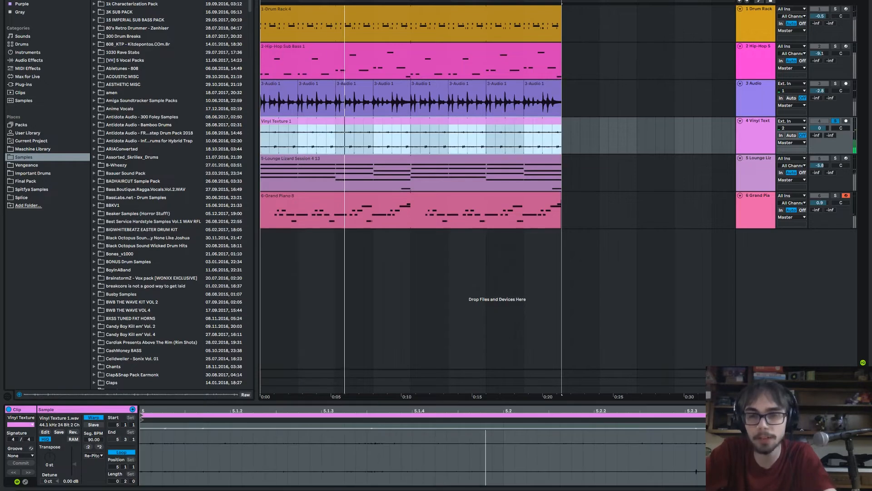
Step: Unsolo the Vinyl Texture track and, against the full mix, move the clip's warp marker to 5.2
left_click(819, 120)
key("space")
left_click(410, 121)
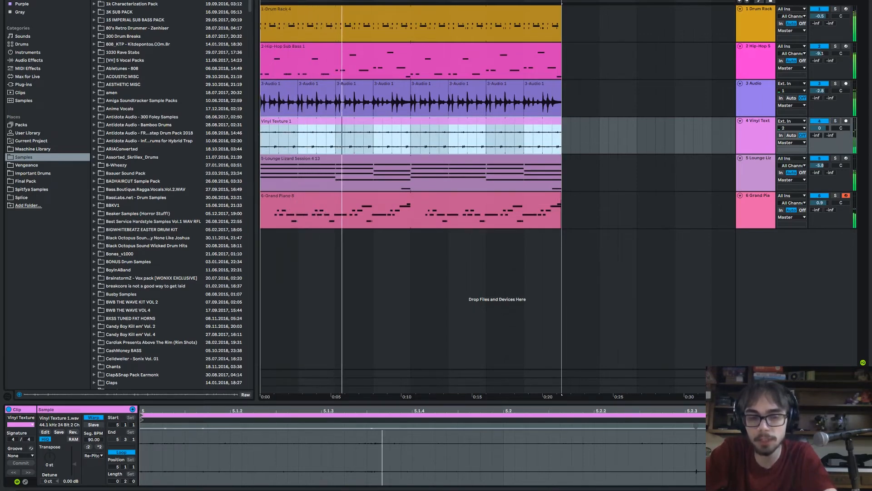
key("space")
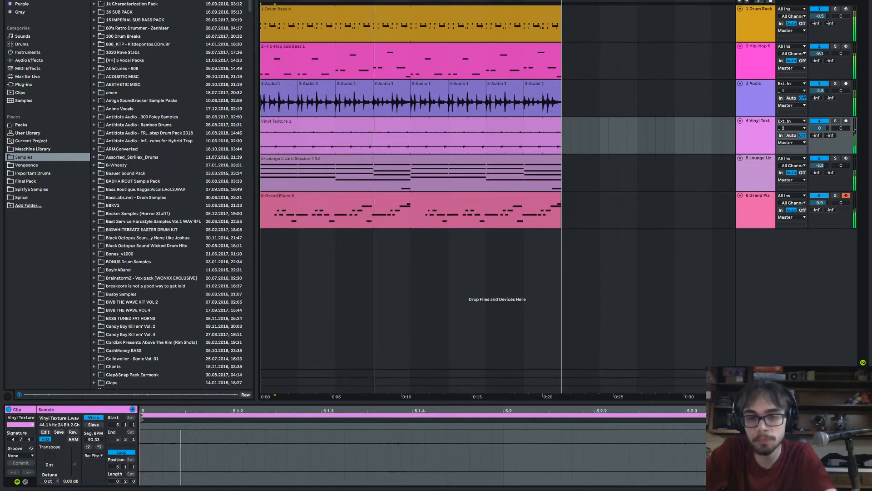
mouse_move(674, 426)
left_mouse_down()
mouse_move(503, 426)
mouse_move(752, 426)
mouse_move(687, 425)
left_mouse_up()
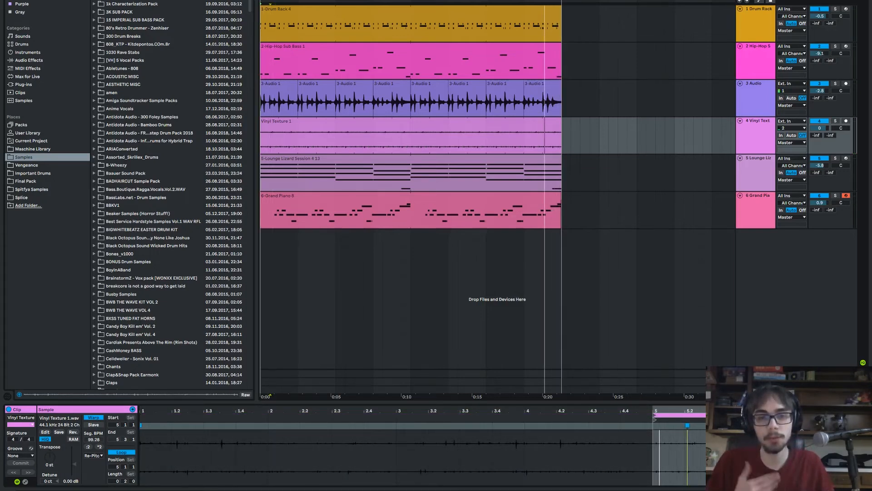